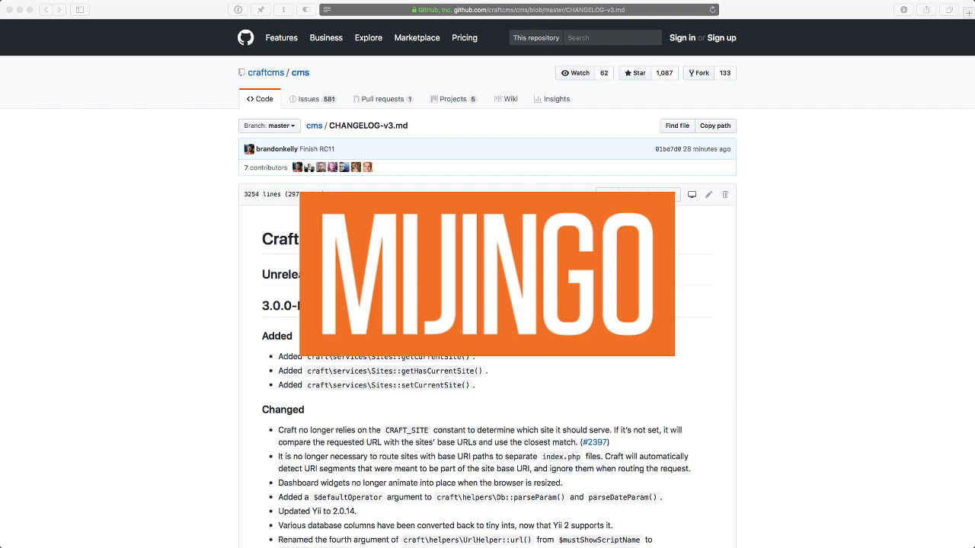
Step: Bring the Safari window showing the craftcms/cms CHANGELOG-v3.md to the front
{"action": "key", "text": "super+Tab"}
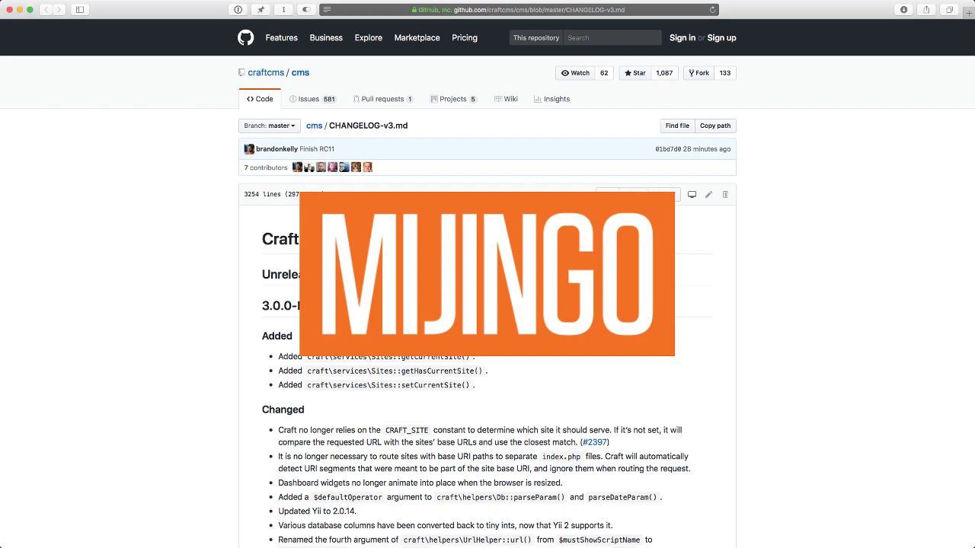
Step: Load github.com/craftcms/docs in a new browser tab
{"action": "key", "text": "super+t"}
{"action": "type", "text": "github.com/"}
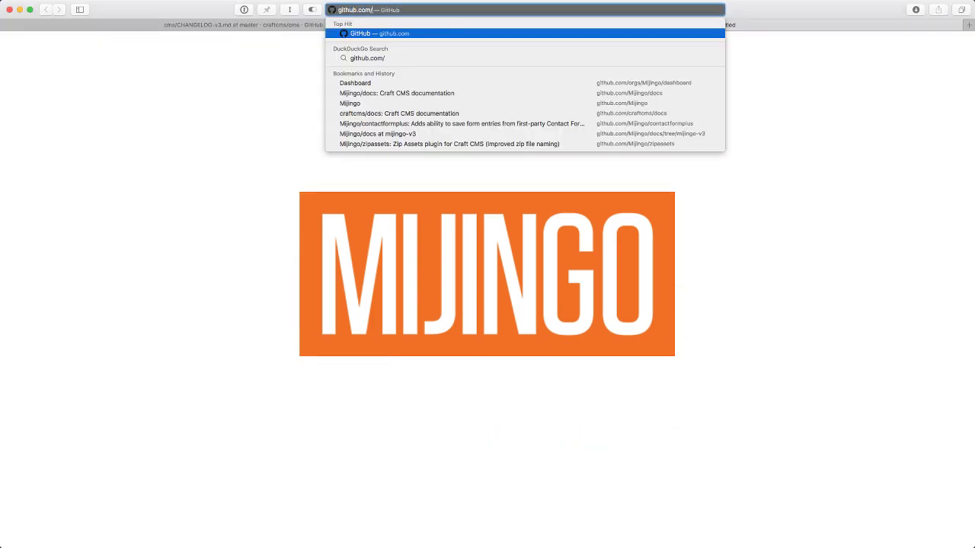
{"action": "type", "text": "craftcms/docs"}
{"action": "key", "text": "Return"}
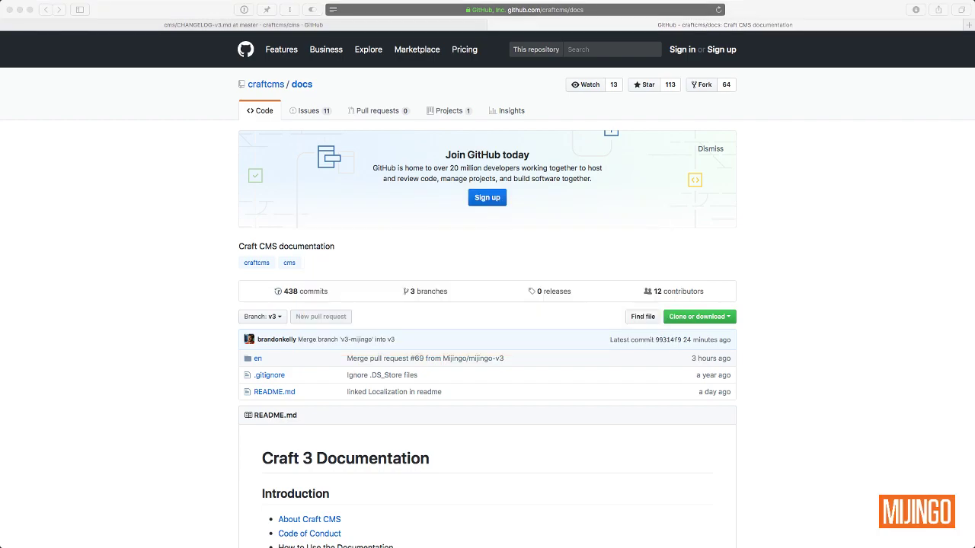
Step: Open the Sites page (sites.md) under Core Concepts and scroll through it
{"action": "left_click", "coordinate": [172, 230]}
{"action": "scroll", "coordinate": [172, 231], "scroll_direction": "down", "scroll_amount": 10}
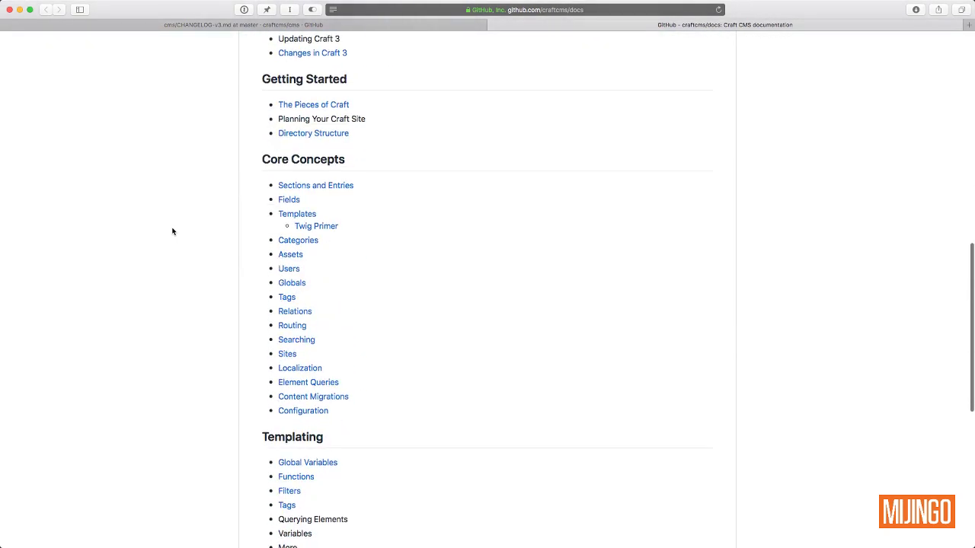
{"action": "left_click", "coordinate": [287, 353]}
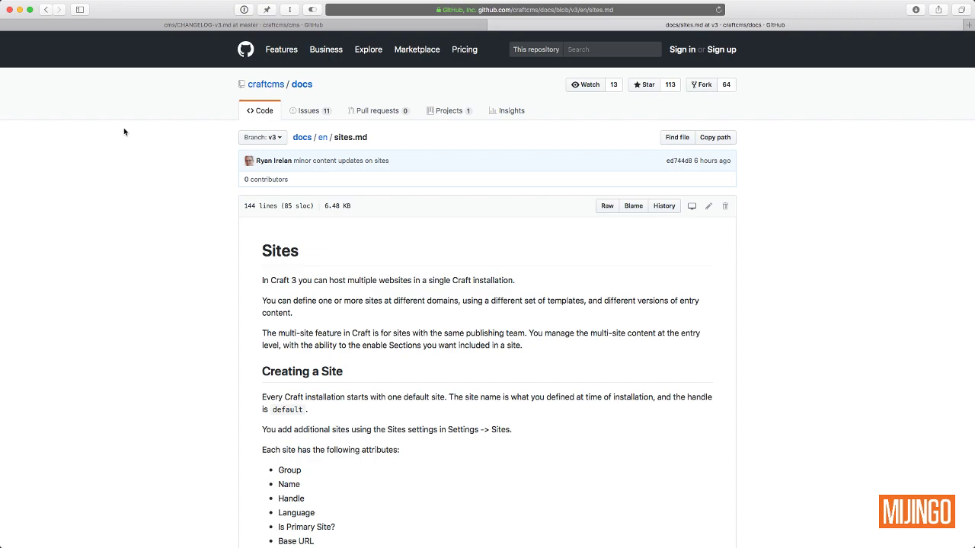
{"action": "scroll", "coordinate": [125, 132], "scroll_direction": "down", "scroll_amount": 8}
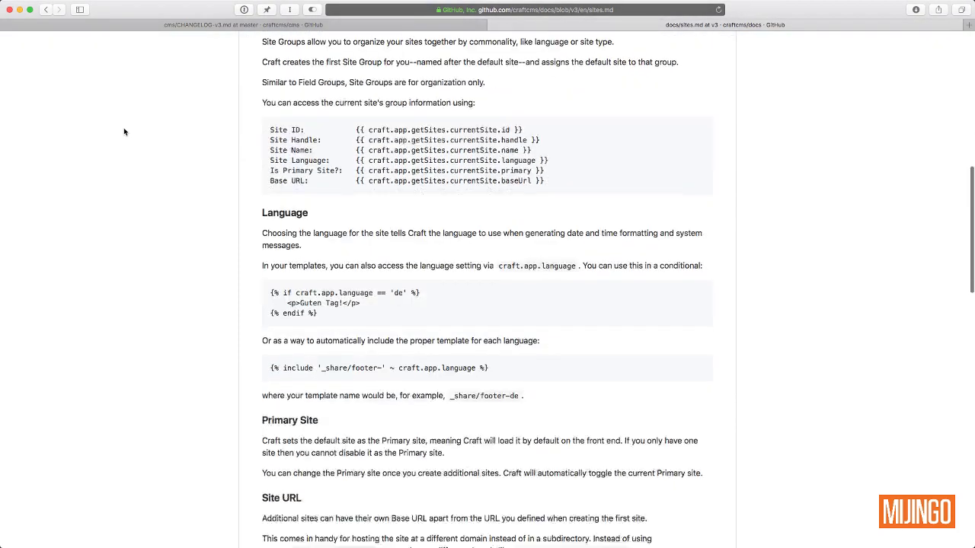
{"action": "scroll", "coordinate": [124, 131], "scroll_direction": "down", "scroll_amount": 1}
{"action": "scroll", "coordinate": [125, 135], "scroll_direction": "down", "scroll_amount": 4}
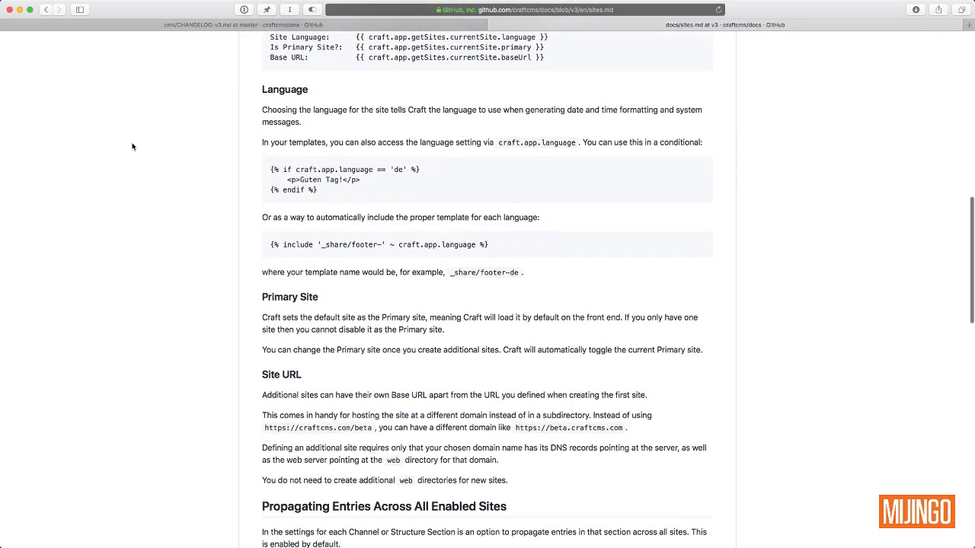
{"action": "scroll", "coordinate": [200, 224], "scroll_direction": "down", "scroll_amount": 5}
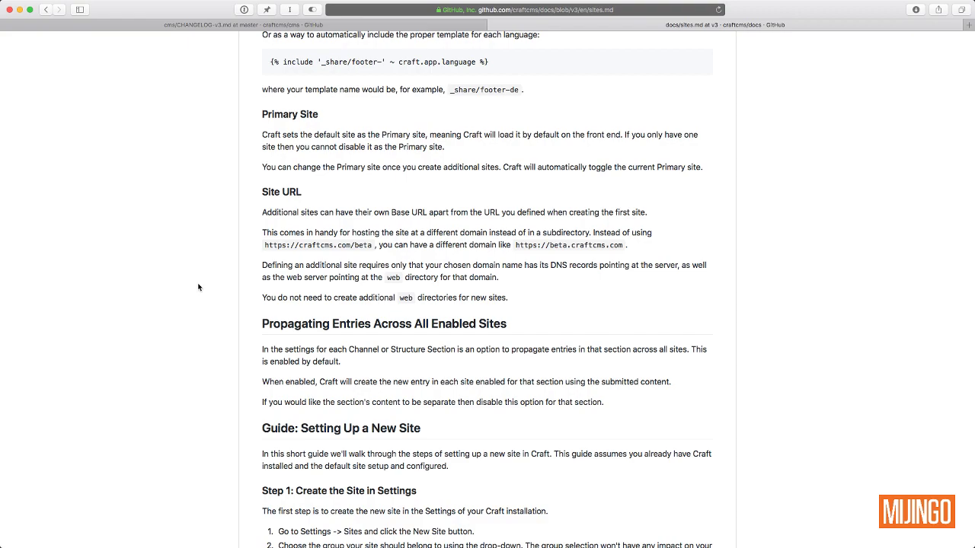
{"action": "scroll", "coordinate": [198, 287], "scroll_direction": "down", "scroll_amount": 3}
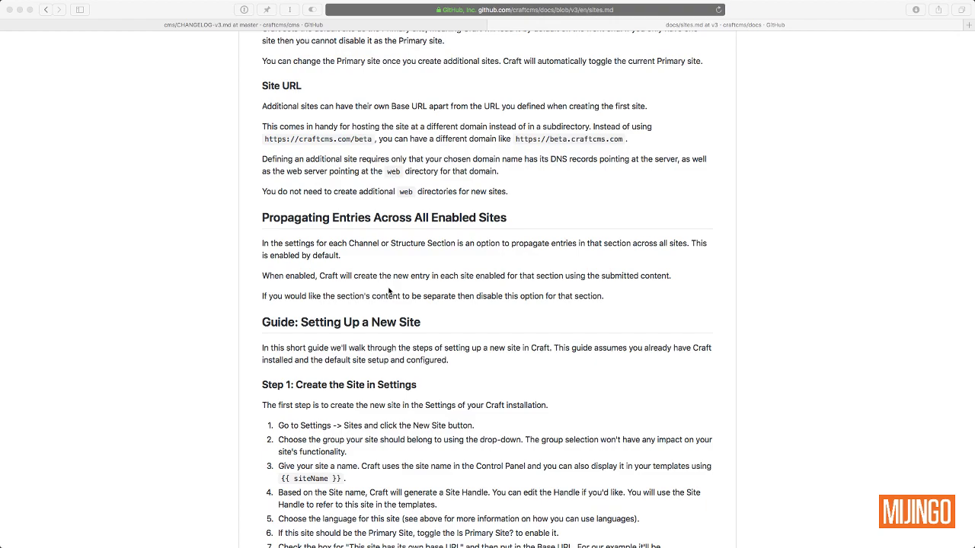
Step: Return to the CHANGELOG-v3.md tab and scroll down to the RC11 notes
{"action": "left_click", "coordinate": [420, 278]}
{"action": "left_click", "coordinate": [358, 25]}
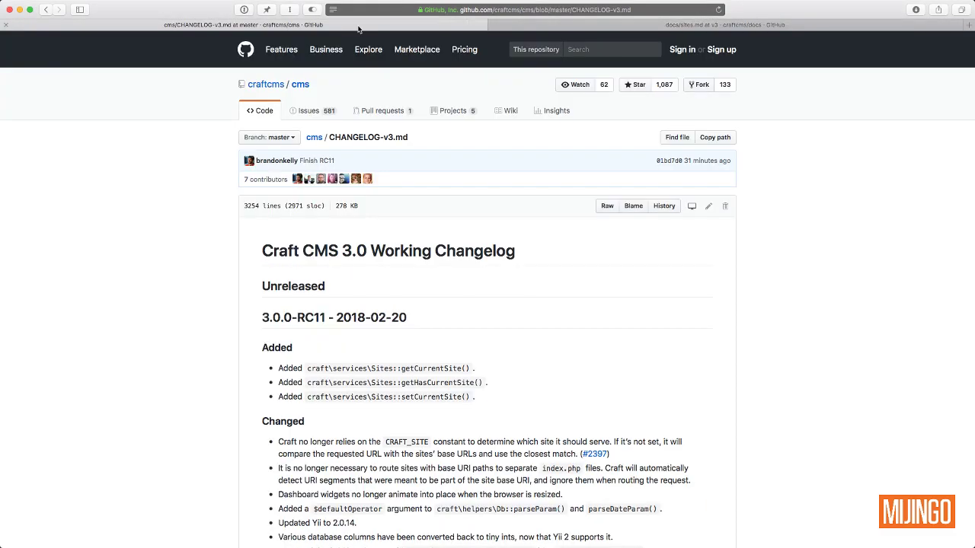
{"action": "scroll", "coordinate": [140, 287], "scroll_direction": "down", "scroll_amount": 5}
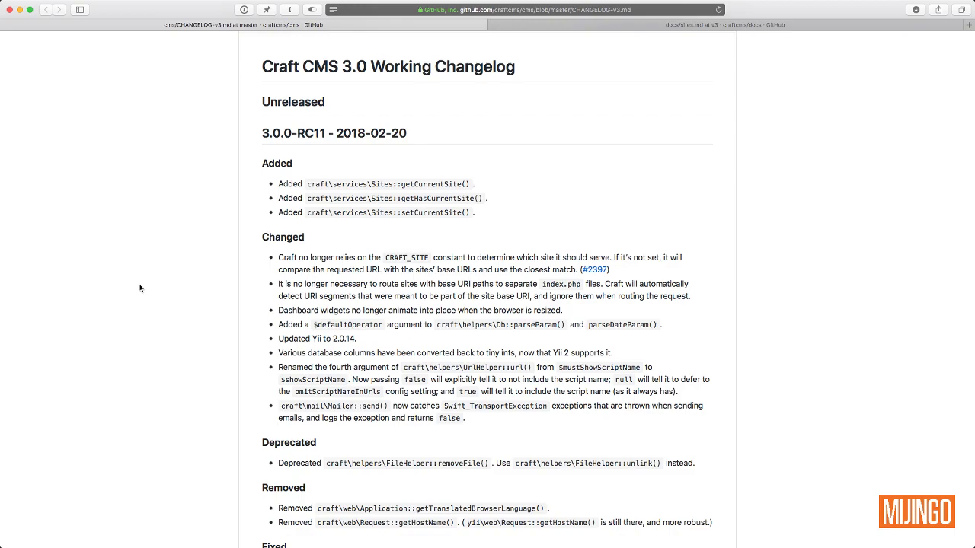
{"action": "scroll", "coordinate": [236, 290], "scroll_direction": "down", "scroll_amount": 3}
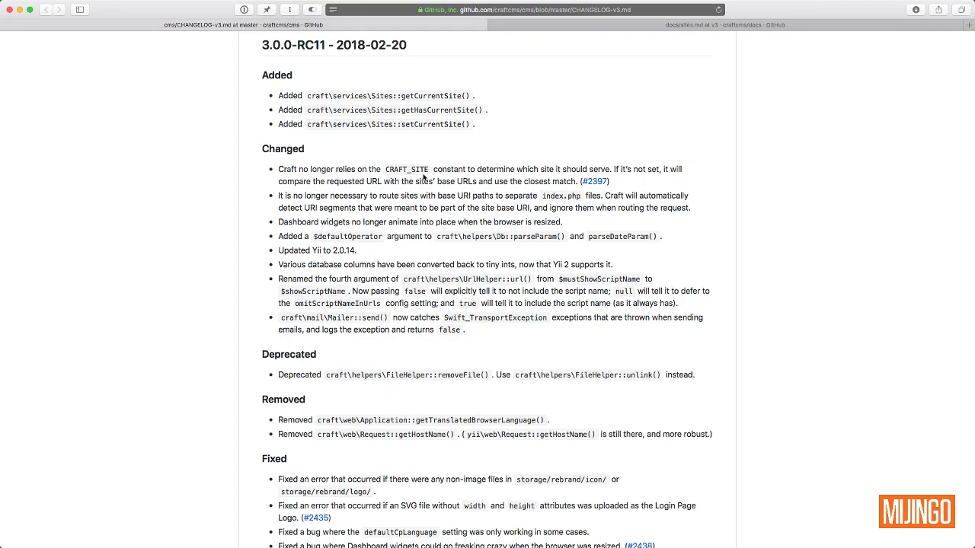
Step: Highlight CRAFT_SITE and index.php in the RC11 notes, then scroll back up
{"action": "double_click", "coordinate": [392, 168]}
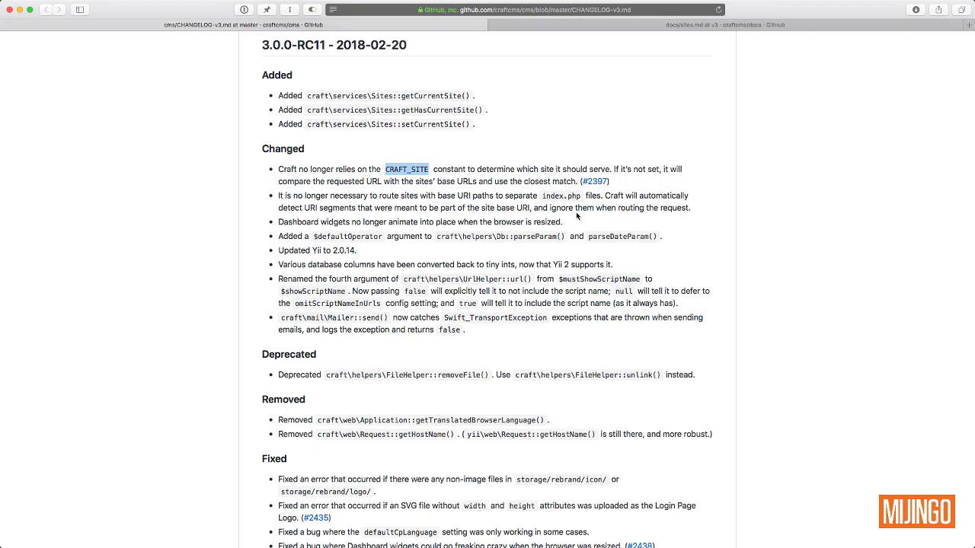
{"action": "left_click_drag", "start_coordinate": [542, 196], "coordinate": [582, 195]}
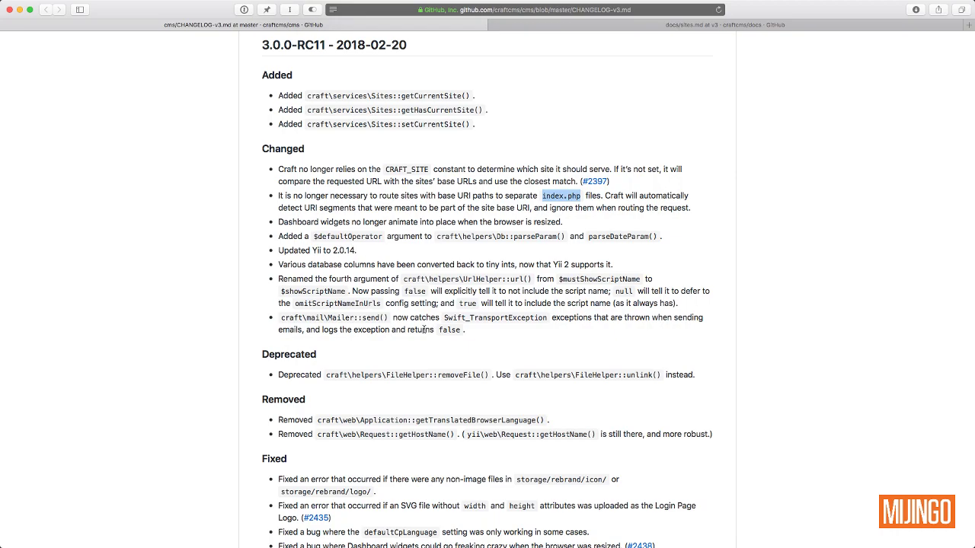
{"action": "scroll", "coordinate": [424, 329], "scroll_direction": "down", "scroll_amount": 3}
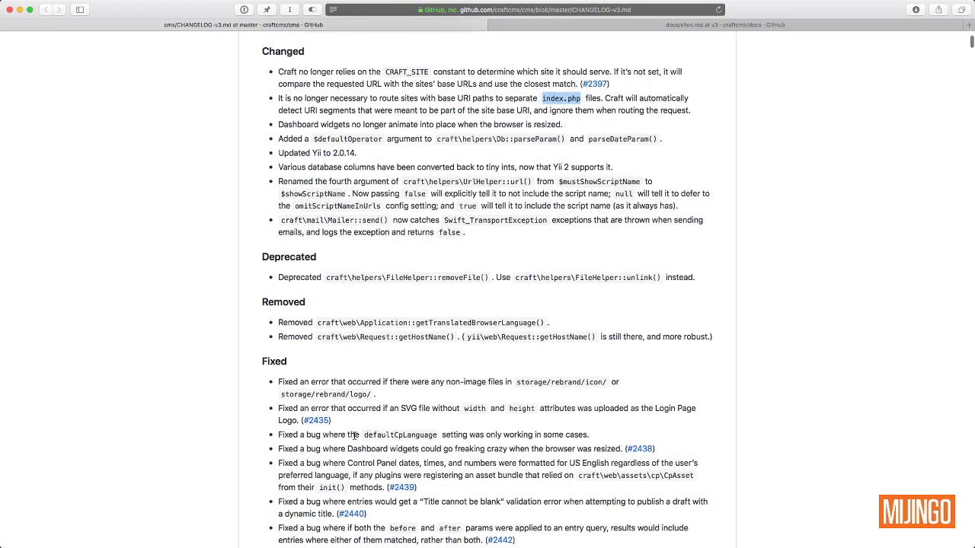
{"action": "scroll", "coordinate": [354, 434], "scroll_direction": "down", "scroll_amount": 4}
{"action": "scroll", "coordinate": [354, 434], "scroll_direction": "down", "scroll_amount": 3}
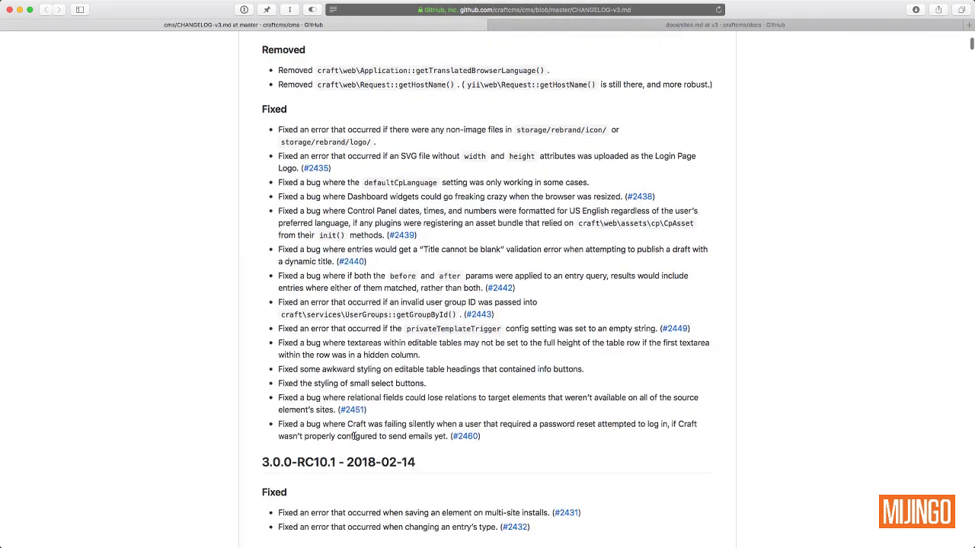
{"action": "scroll", "coordinate": [354, 436], "scroll_direction": "up", "scroll_amount": 3}
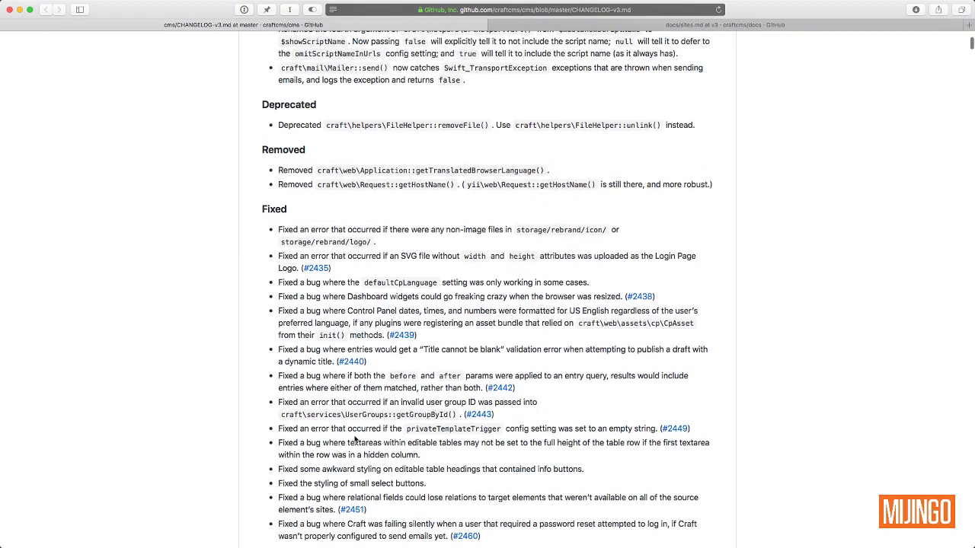
{"action": "scroll", "coordinate": [355, 435], "scroll_direction": "up", "scroll_amount": 15}
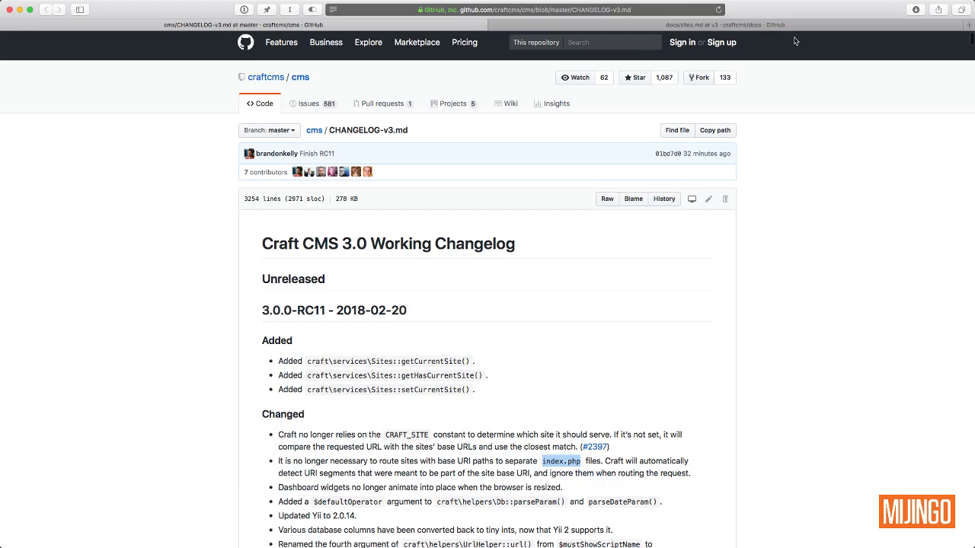
Step: Switch to the sites.md tab and skim the page
{"action": "left_click", "coordinate": [790, 27]}
{"action": "scroll", "coordinate": [99, 149], "scroll_direction": "up", "scroll_amount": 15}
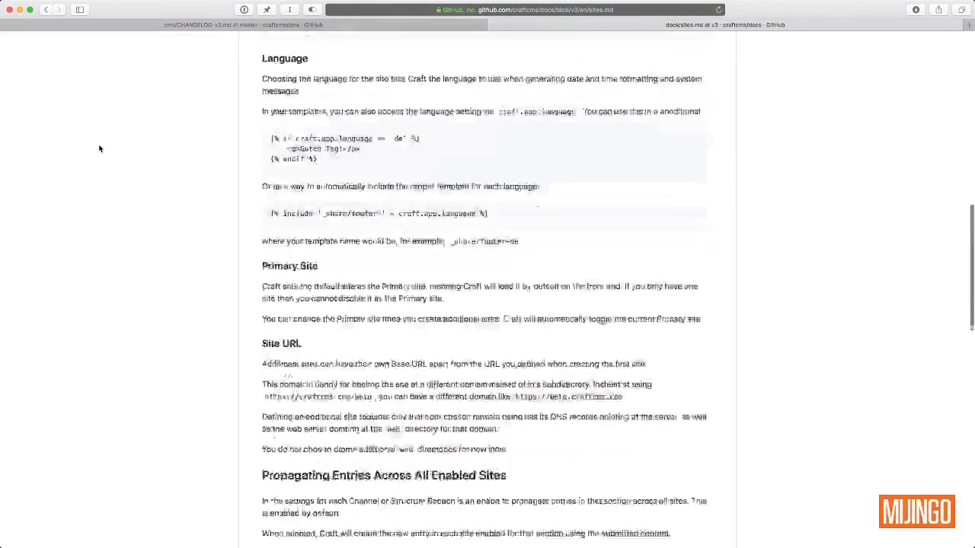
{"action": "scroll", "coordinate": [157, 220], "scroll_direction": "up", "scroll_amount": 5}
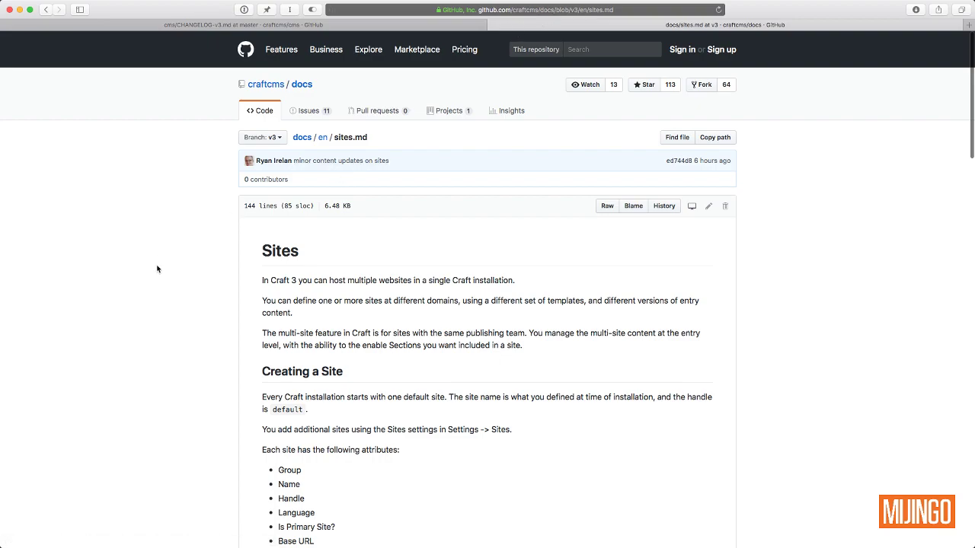
{"action": "scroll", "coordinate": [157, 268], "scroll_direction": "down", "scroll_amount": 1}
{"action": "scroll", "coordinate": [156, 270], "scroll_direction": "up", "scroll_amount": 1}
{"action": "scroll", "coordinate": [153, 297], "scroll_direction": "down", "scroll_amount": 5}
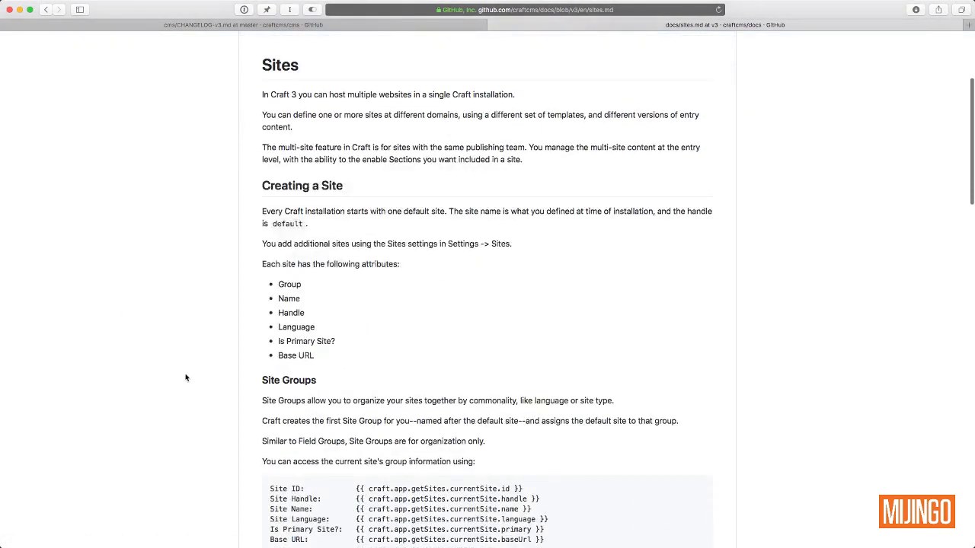
{"action": "scroll", "coordinate": [185, 378], "scroll_direction": "down", "scroll_amount": 5}
{"action": "scroll", "coordinate": [185, 378], "scroll_direction": "up", "scroll_amount": 5}
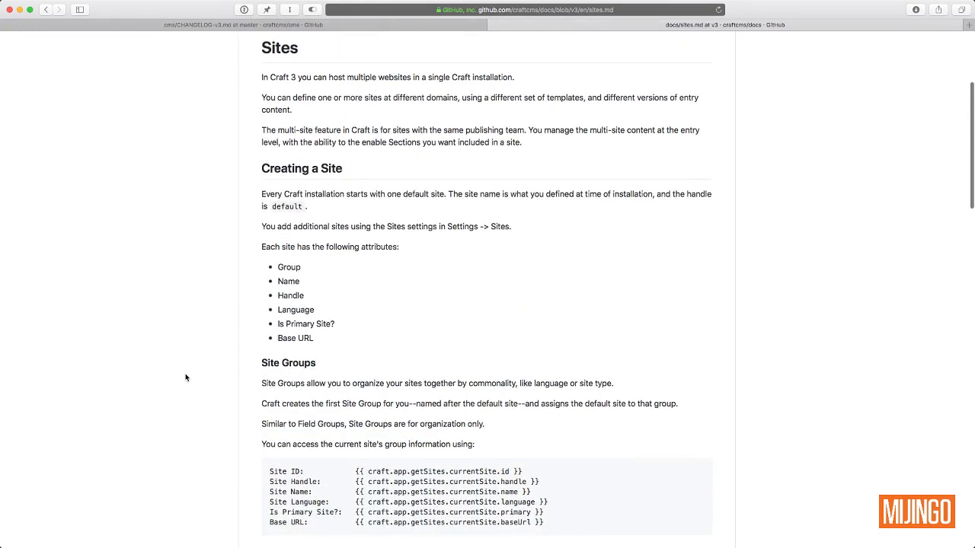
{"action": "scroll", "coordinate": [185, 377], "scroll_direction": "down", "scroll_amount": 4}
{"action": "scroll", "coordinate": [185, 378], "scroll_direction": "up", "scroll_amount": 4}
{"action": "scroll", "coordinate": [185, 378], "scroll_direction": "down", "scroll_amount": 10}
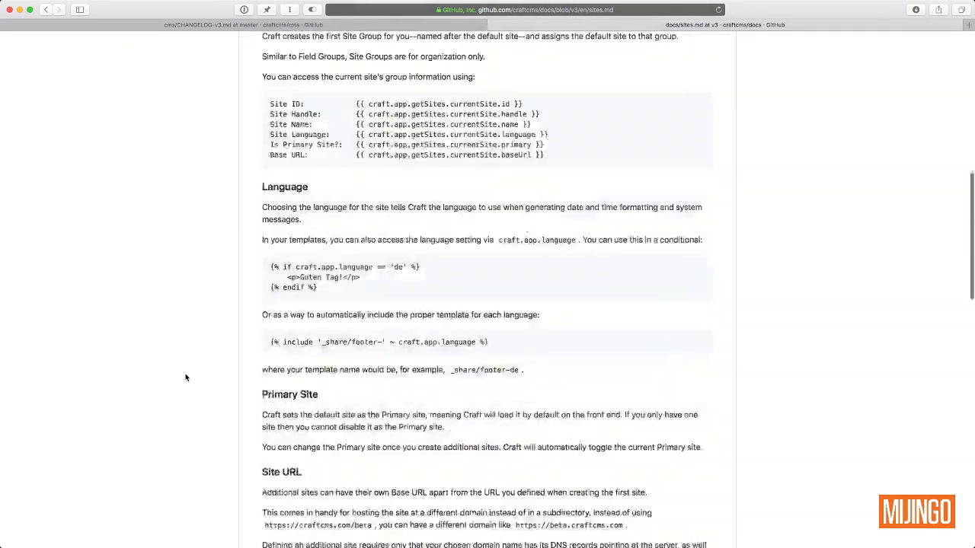
Step: Scroll further through sites.md, then go back to the craftcms/docs repository page
{"action": "scroll", "coordinate": [185, 378], "scroll_direction": "down", "scroll_amount": 7}
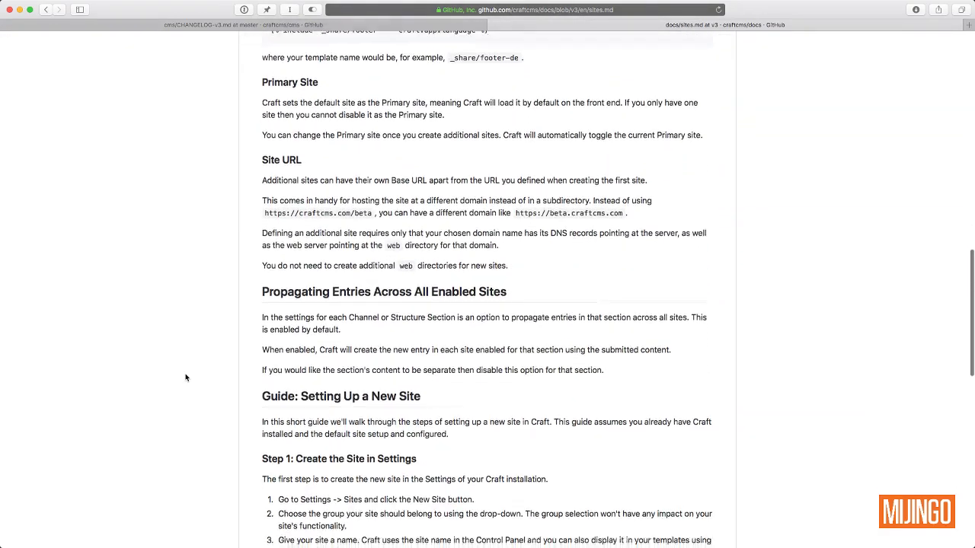
{"action": "scroll", "coordinate": [185, 378], "scroll_direction": "down", "scroll_amount": 1}
{"action": "scroll", "coordinate": [185, 378], "scroll_direction": "down", "scroll_amount": 7}
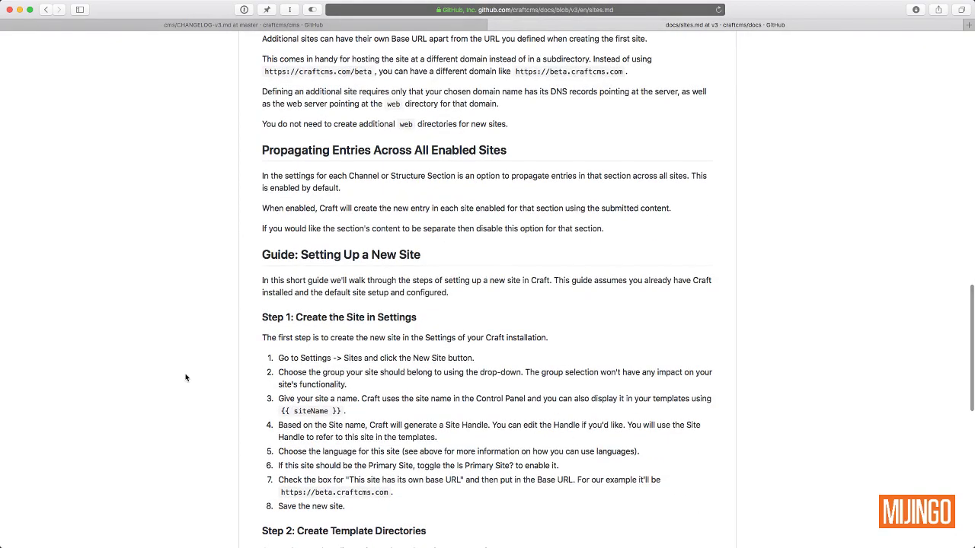
{"action": "scroll", "coordinate": [384, 206], "scroll_direction": "down", "scroll_amount": 2}
{"action": "scroll", "coordinate": [197, 252], "scroll_direction": "down", "scroll_amount": 15}
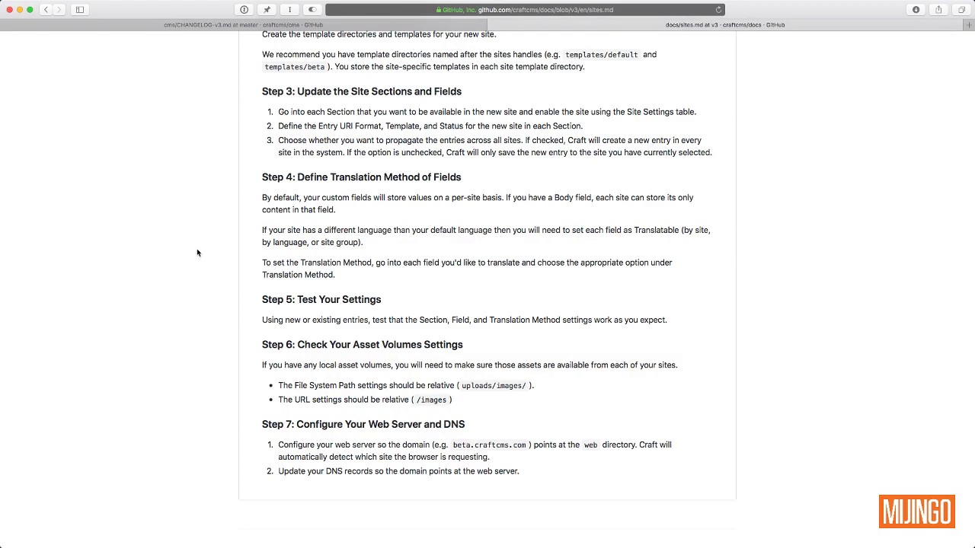
{"action": "scroll", "coordinate": [196, 253], "scroll_direction": "up", "scroll_amount": 20}
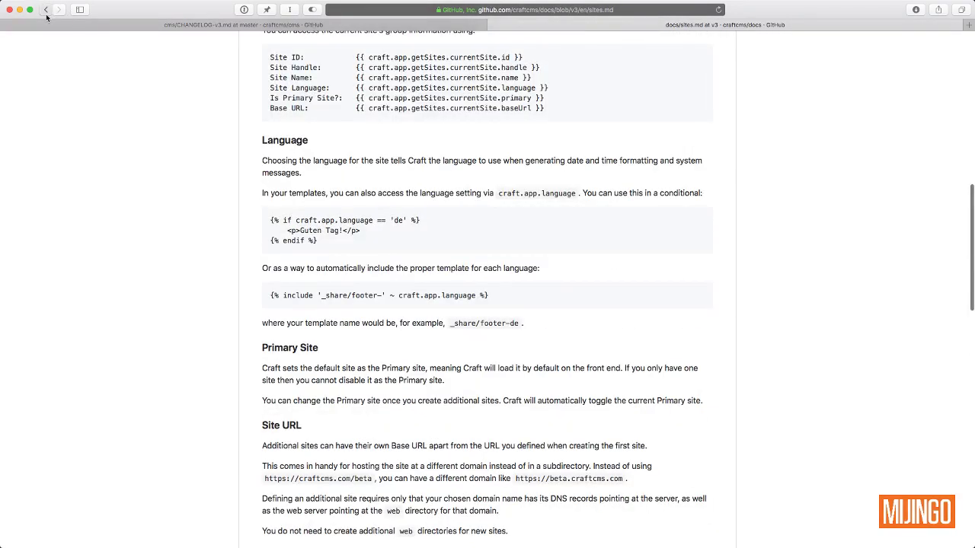
{"action": "left_click", "coordinate": [45, 9]}
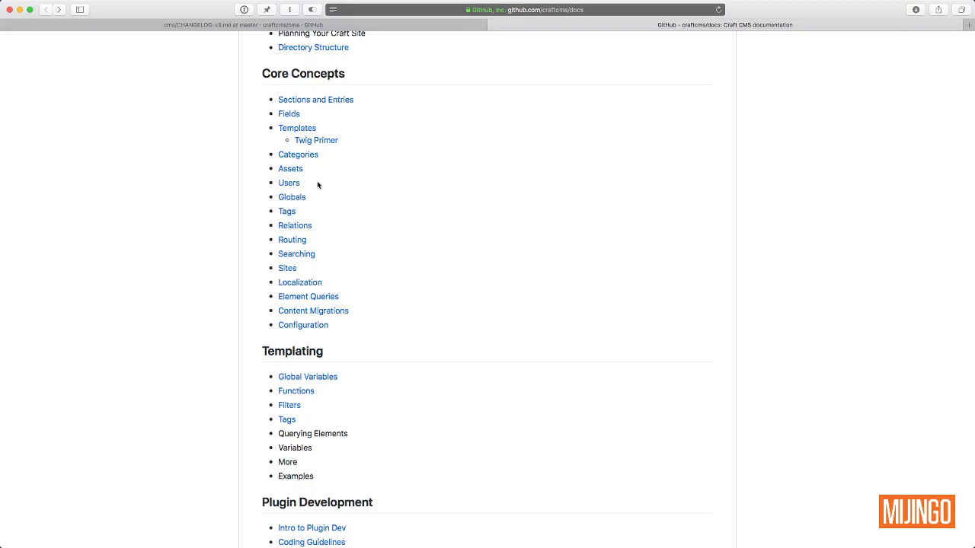
Step: Open localization.md from Core Concepts and read through its localized-site setup steps
{"action": "left_click", "coordinate": [307, 286]}
{"action": "scroll", "coordinate": [403, 293], "scroll_direction": "down", "scroll_amount": 5}
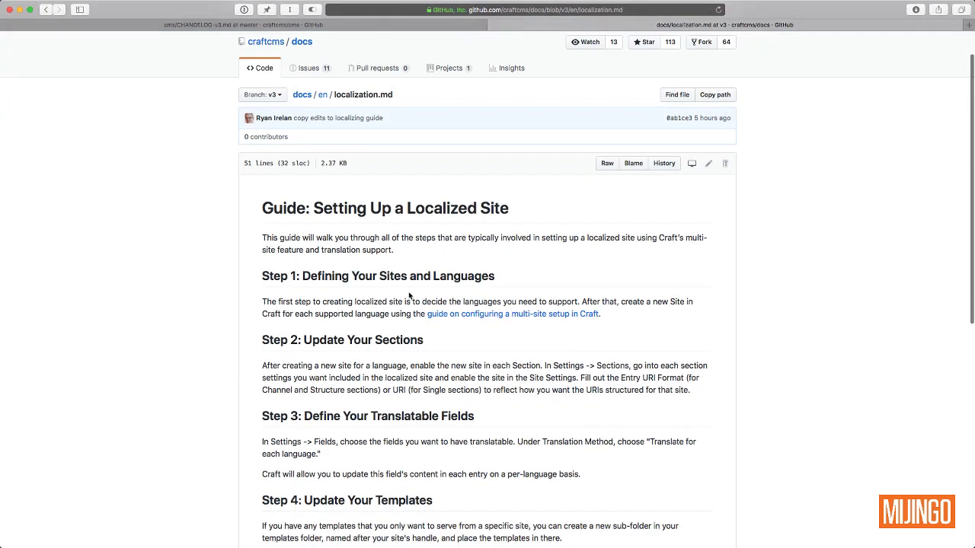
{"action": "scroll", "coordinate": [409, 293], "scroll_direction": "down", "scroll_amount": 5}
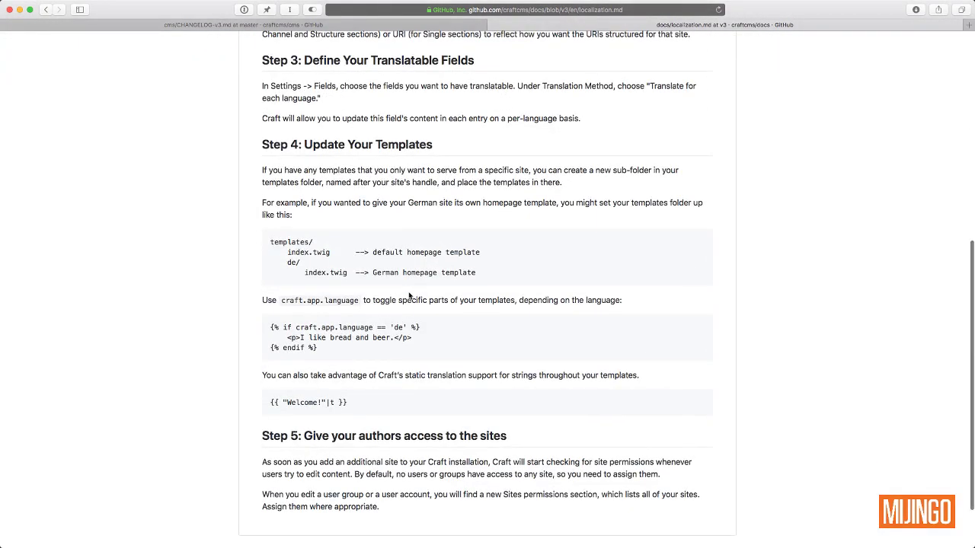
{"action": "scroll", "coordinate": [409, 295], "scroll_direction": "down", "scroll_amount": 2}
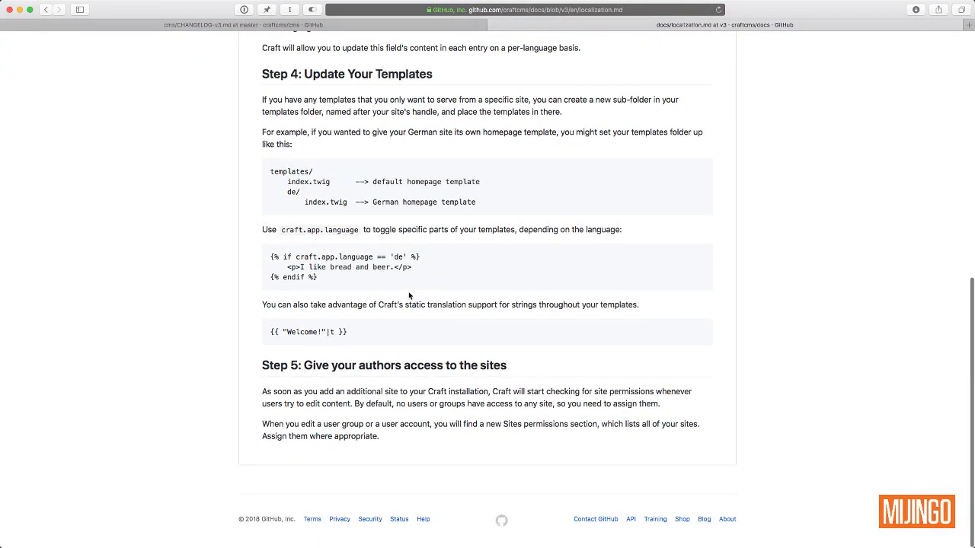
{"action": "scroll", "coordinate": [408, 295], "scroll_direction": "up", "scroll_amount": 5}
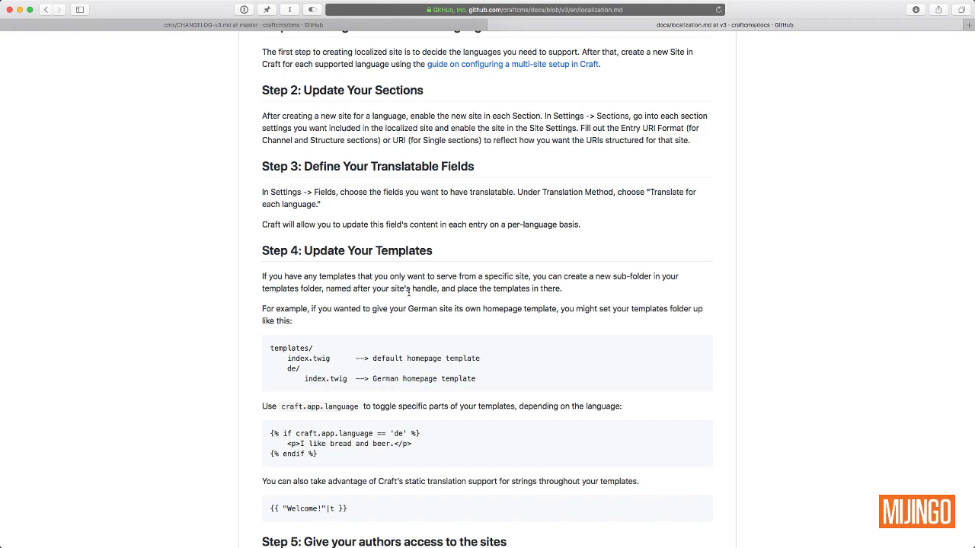
{"action": "scroll", "coordinate": [409, 294], "scroll_direction": "up", "scroll_amount": 8}
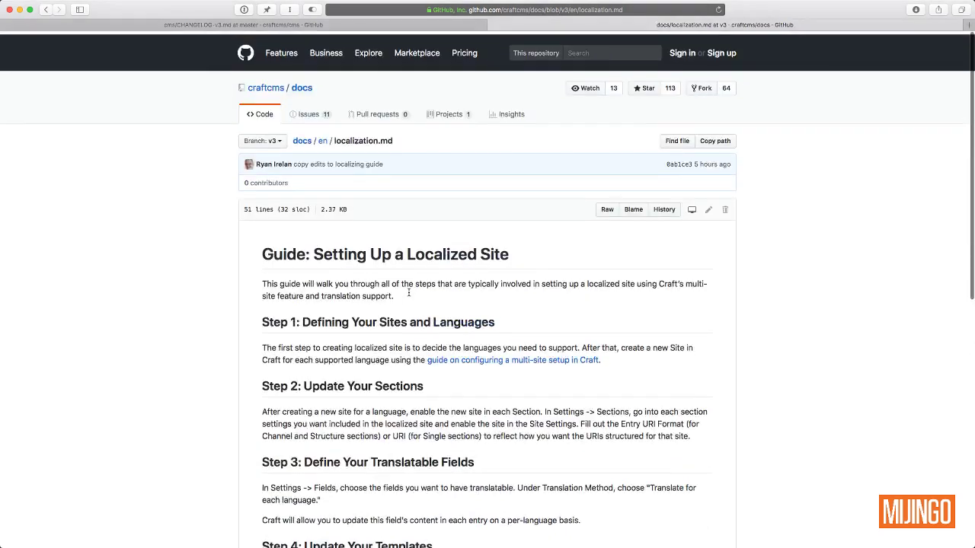
{"action": "scroll", "coordinate": [437, 344], "scroll_direction": "down", "scroll_amount": 1}
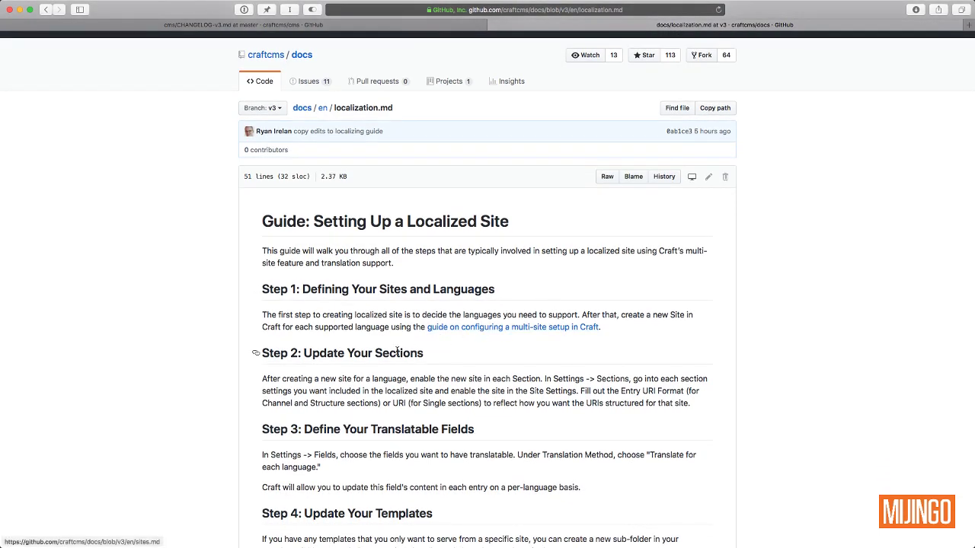
{"action": "scroll", "coordinate": [391, 351], "scroll_direction": "down", "scroll_amount": 3}
{"action": "scroll", "coordinate": [341, 343], "scroll_direction": "down", "scroll_amount": 6}
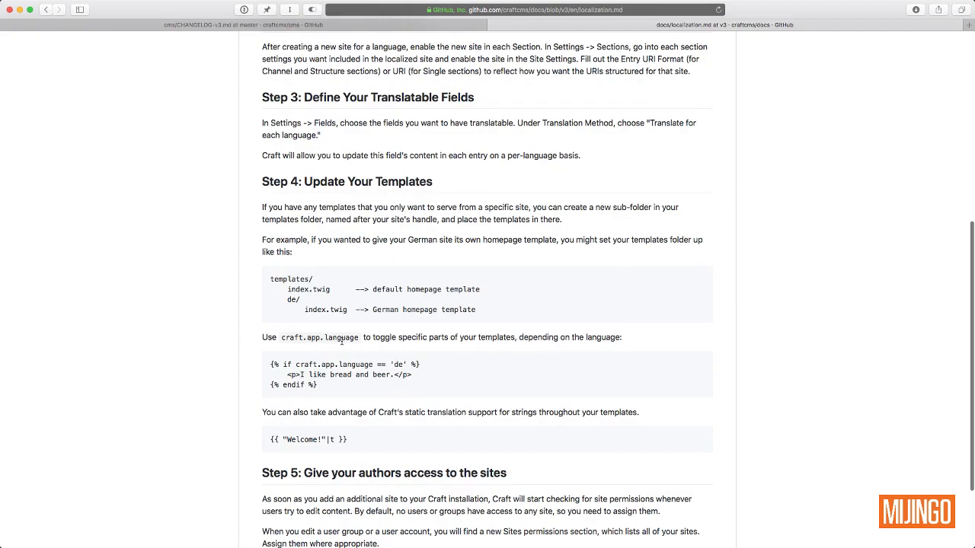
{"action": "scroll", "coordinate": [341, 340], "scroll_direction": "up", "scroll_amount": 4}
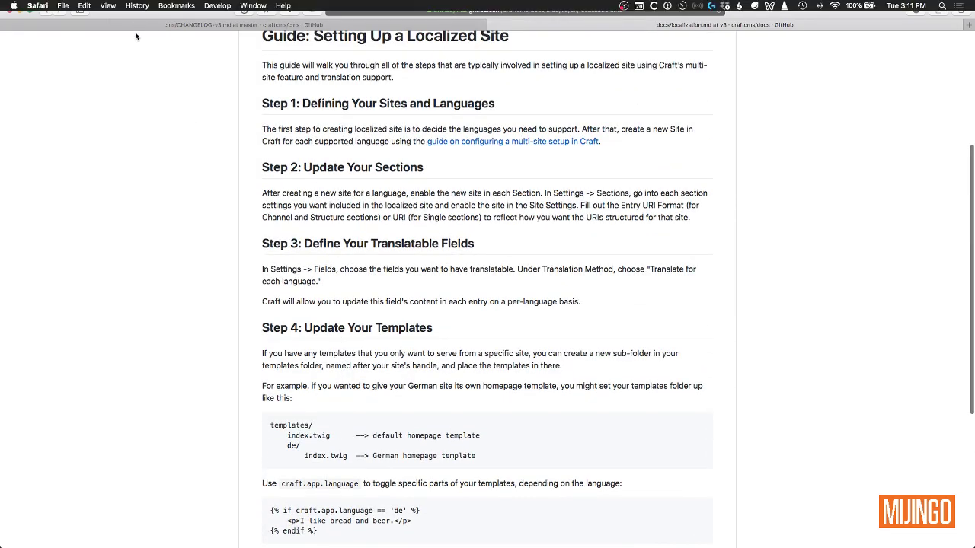
Step: Enlarge the terminal font and create a folder named siteone
{"action": "left_click", "coordinate": [172, 26]}
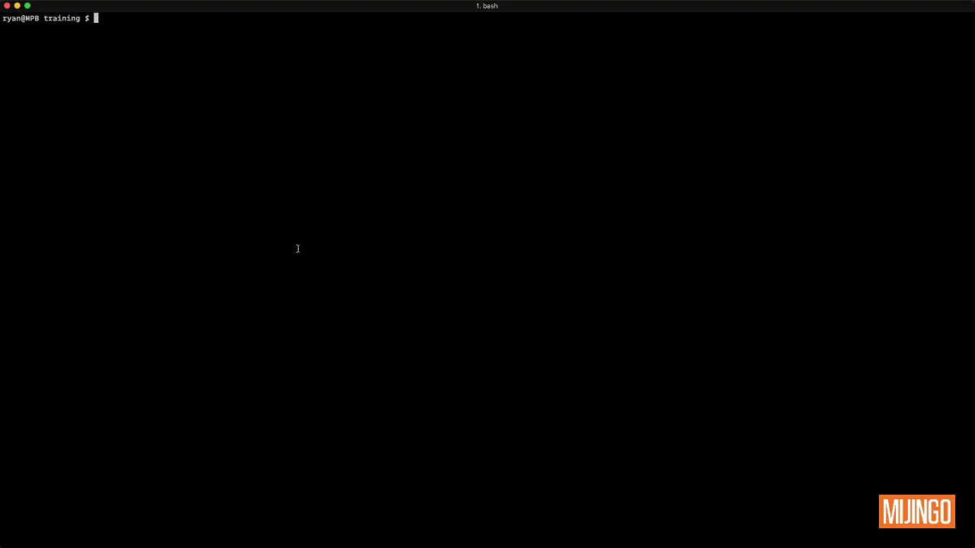
{"action": "key", "text": "super+equal"}
{"action": "key", "text": "super+equal"}
{"action": "key", "text": "super+equal"}
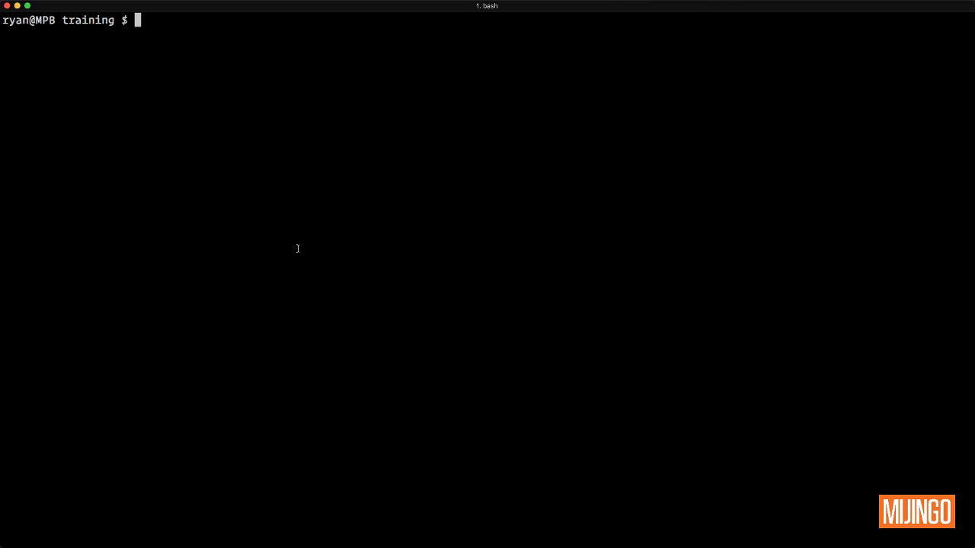
{"action": "type", "text": "mdk"}
{"action": "key", "text": "BackSpace"}
{"action": "key", "text": "BackSpace"}
{"action": "type", "text": "kdir"}
{"action": "type", "text": "siteone"}
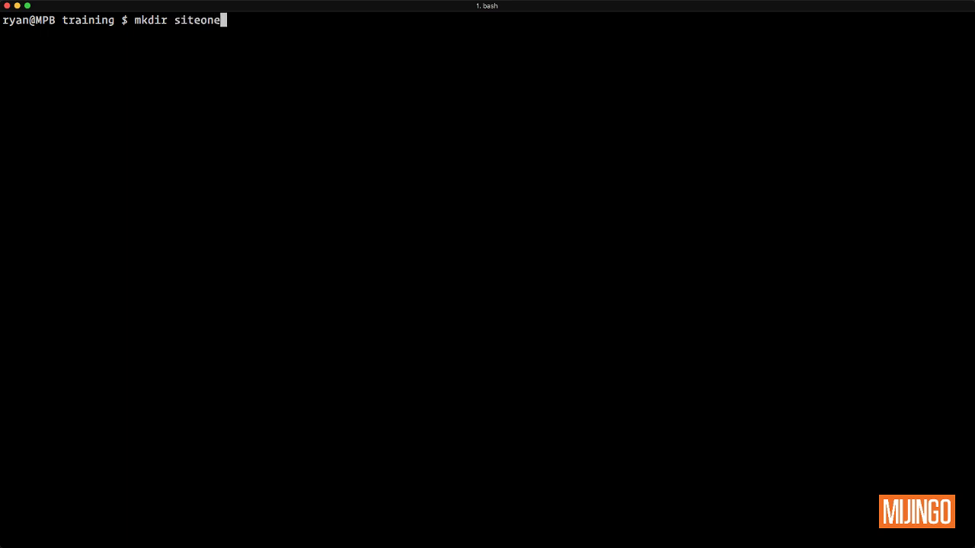
{"action": "key", "text": "Return"}
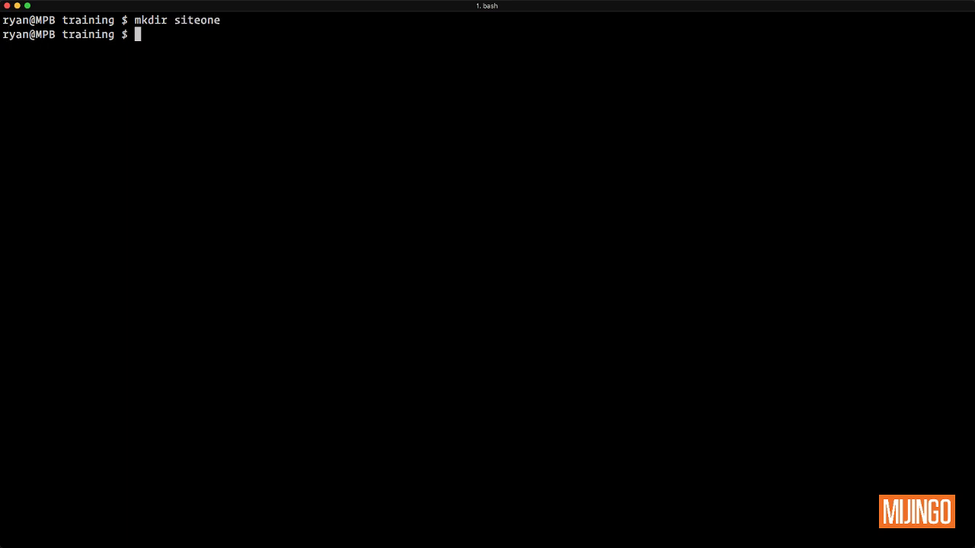
Step: Move into siteone and list its empty contents
{"action": "type", "text": "cd si"}
{"action": "key", "text": "Tab"}
{"action": "key", "text": "Return"}
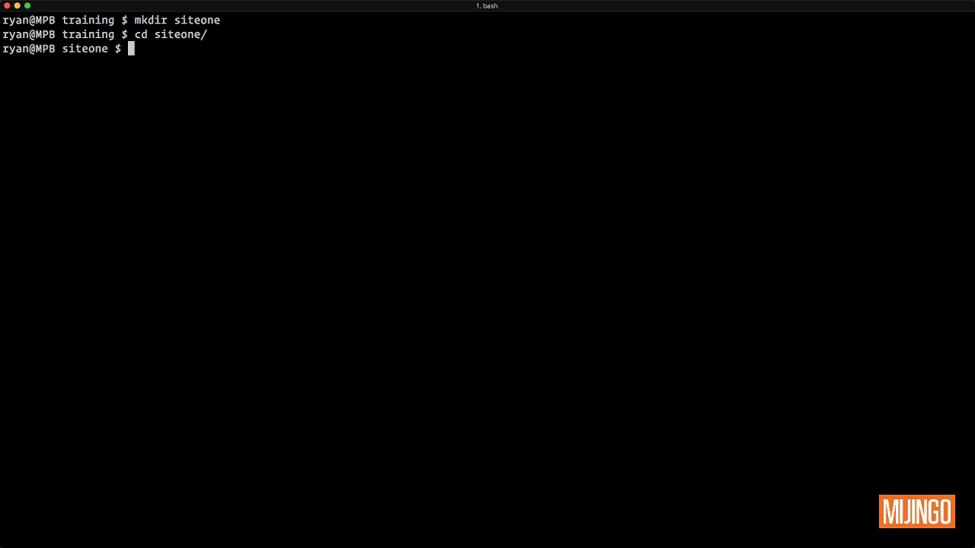
{"action": "type", "text": "ls"}
{"action": "key", "text": "Return"}
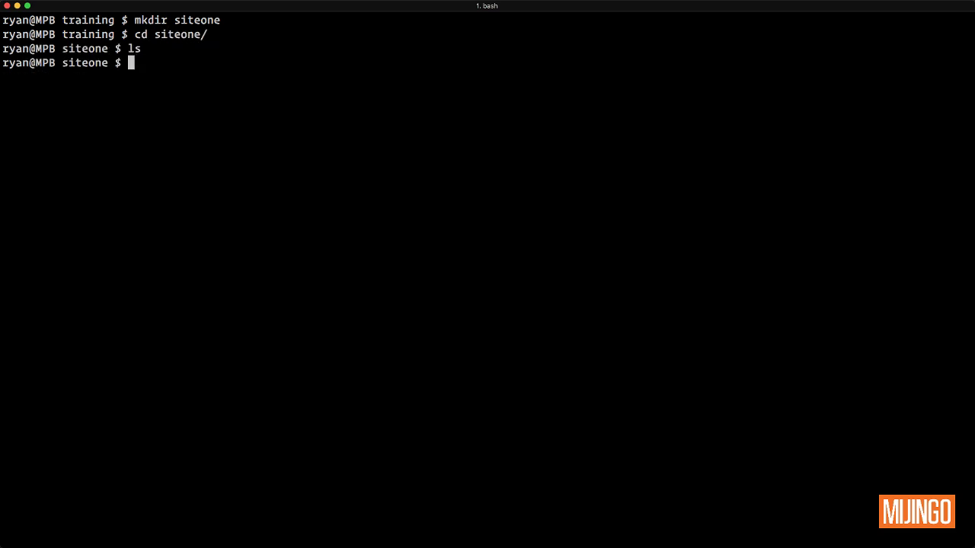
Step: Run composer create-project craftcms/cms . -s RC to install the release candidate
{"action": "type", "text": "composer create-rpoj"}
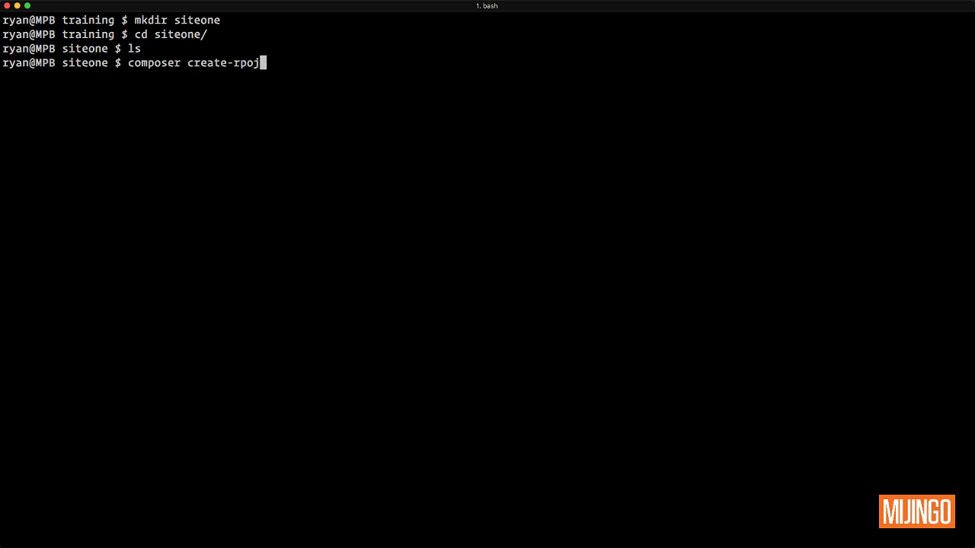
{"action": "key", "text": "BackSpace"}
{"action": "key", "text": "BackSpace"}
{"action": "key", "text": "BackSpace"}
{"action": "key", "text": "BackSpace"}
{"action": "type", "text": "rpoje"}
{"action": "key", "text": "BackSpace"}
{"action": "key", "text": "BackSpace"}
{"action": "key", "text": "BackSpace"}
{"action": "key", "text": "BackSpace"}
{"action": "key", "text": "BackSpace"}
{"action": "type", "text": "project craftcms/cms "}
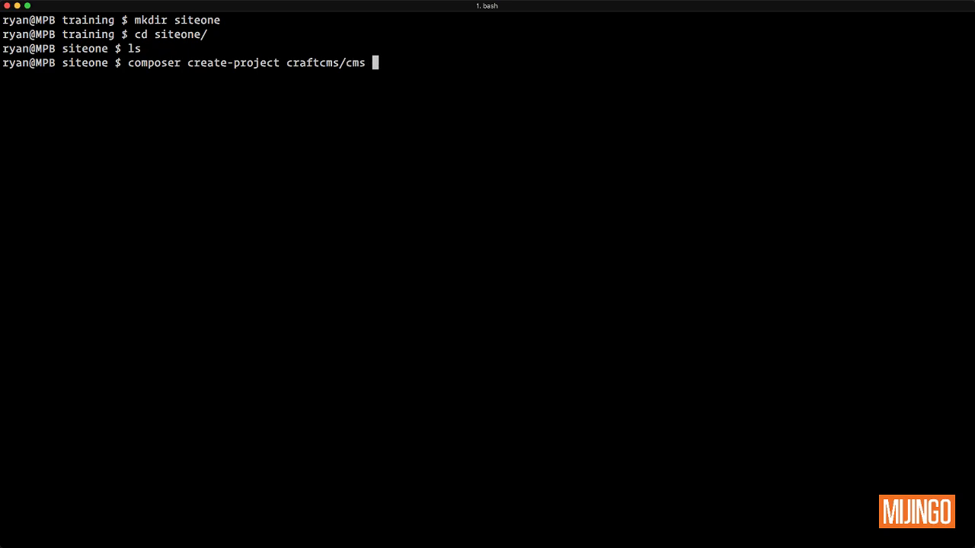
{"action": "type", "text": "-"}
{"action": "key", "text": "BackSpace"}
{"action": "type", "text": ". -s RC"}
{"action": "key", "text": "Return"}
{"action": "key", "text": "super+Tab"}
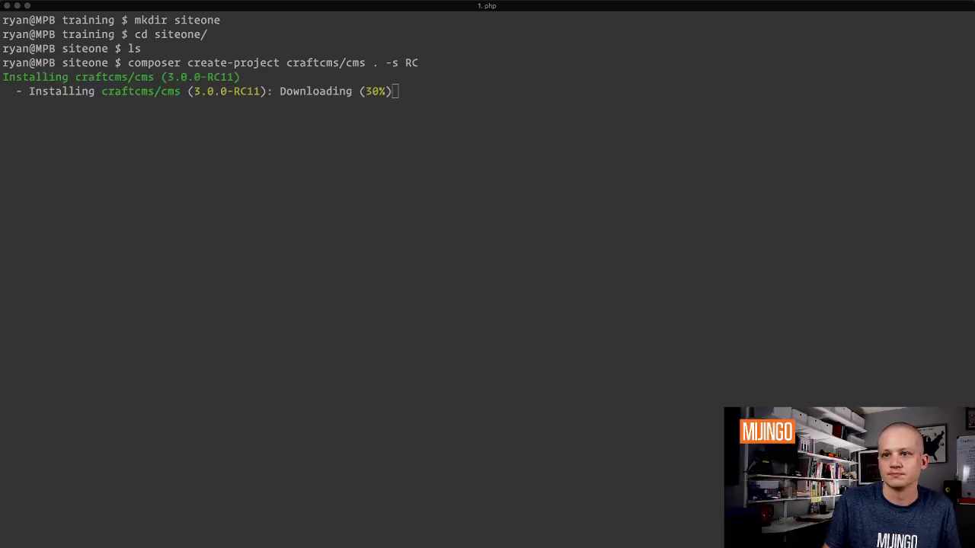
Step: Refocus iTerm2 and wait for Composer to finish installing all 88 packages
{"action": "left_click", "coordinate": [352, 343]}
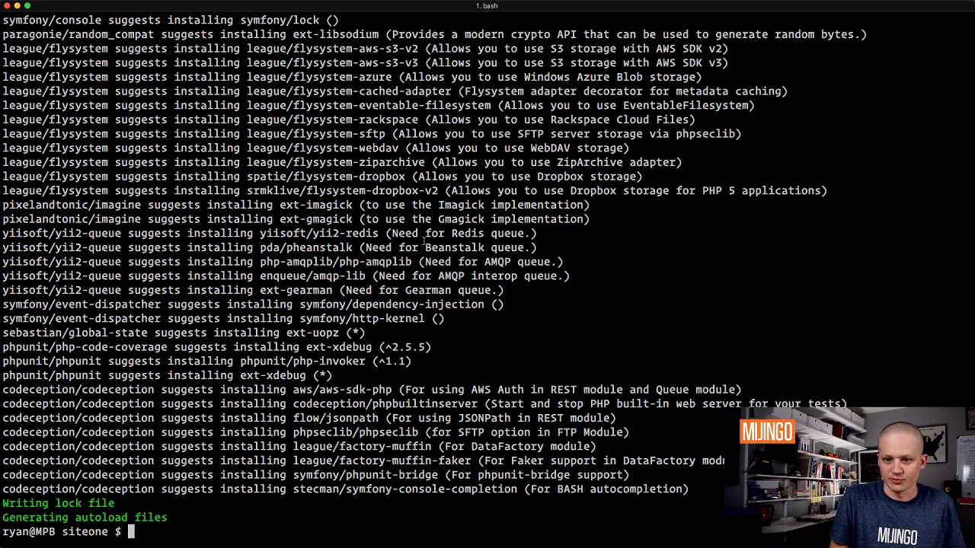
Step: Go up from siteone to the training folder with cd ..
{"action": "type", "text": "cd"}
{"action": "key", "text": "BackSpace"}
{"action": "key", "text": "BackSpace"}
{"action": "key", "text": "BackSpace"}
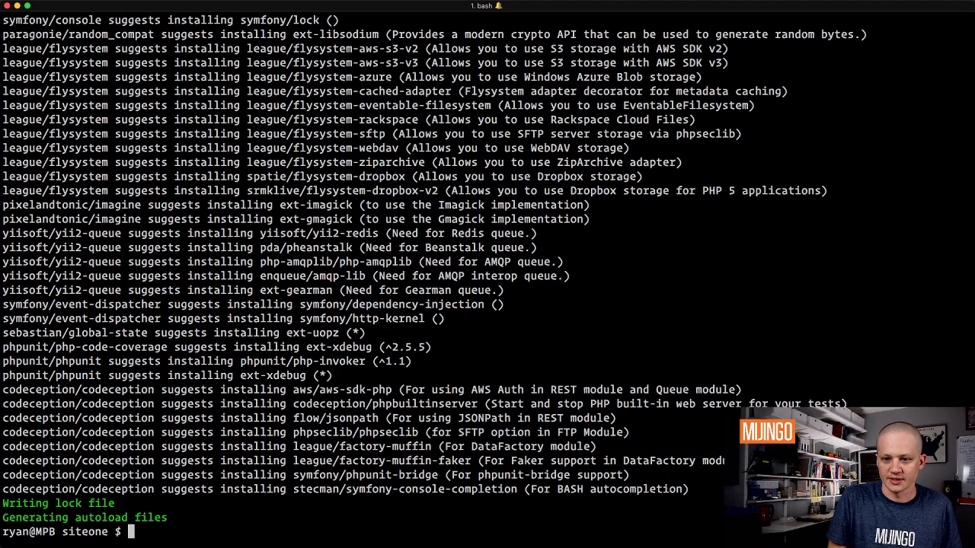
{"action": "type", "text": "cd .."}
{"action": "key", "text": "Return"}
Step: Remove siteone with sudo rm -R siteone/, then type mkdir siteone at the prompt
{"action": "type", "text": "rm -R "}
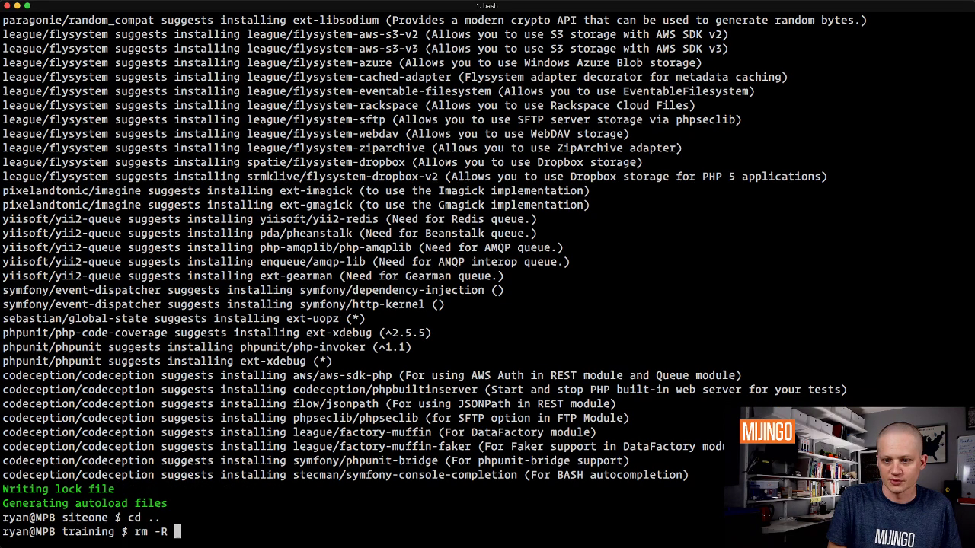
{"action": "type", "text": "sit"}
{"action": "key", "text": "Tab"}
{"action": "key", "text": "Return"}
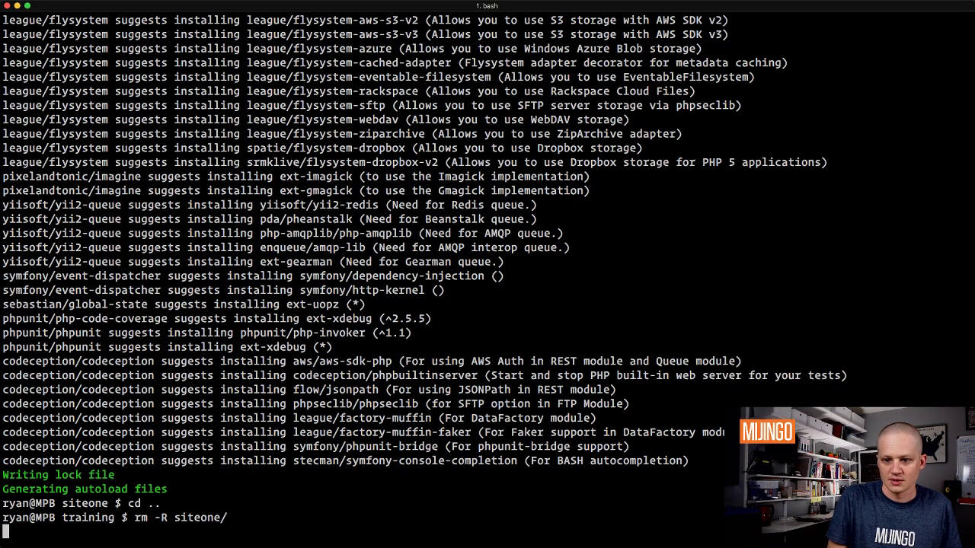
{"action": "key", "text": "ctrl+c"}
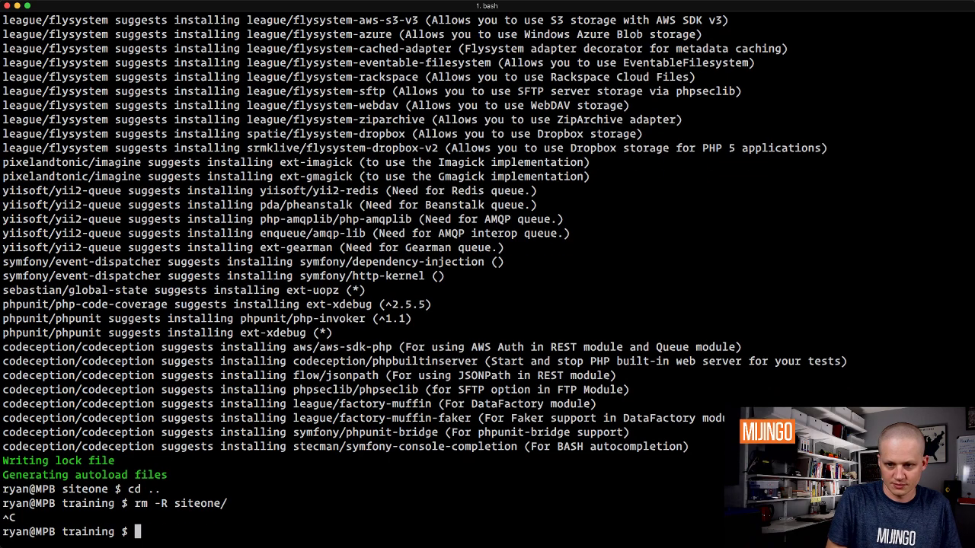
{"action": "type", "text": "sudo rm -R s"}
{"action": "key", "text": "Tab"}
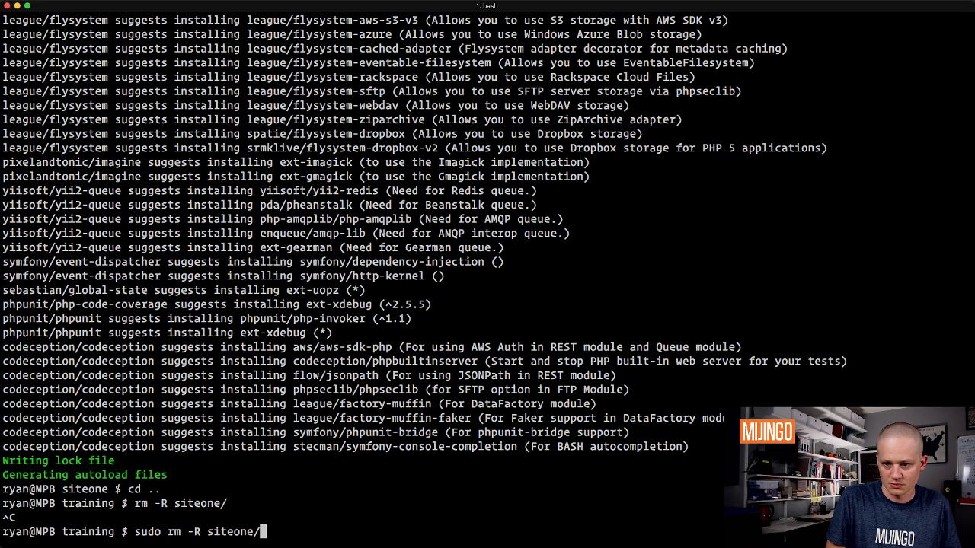
{"action": "key", "text": "Return"}
{"action": "key", "text": "Return"}
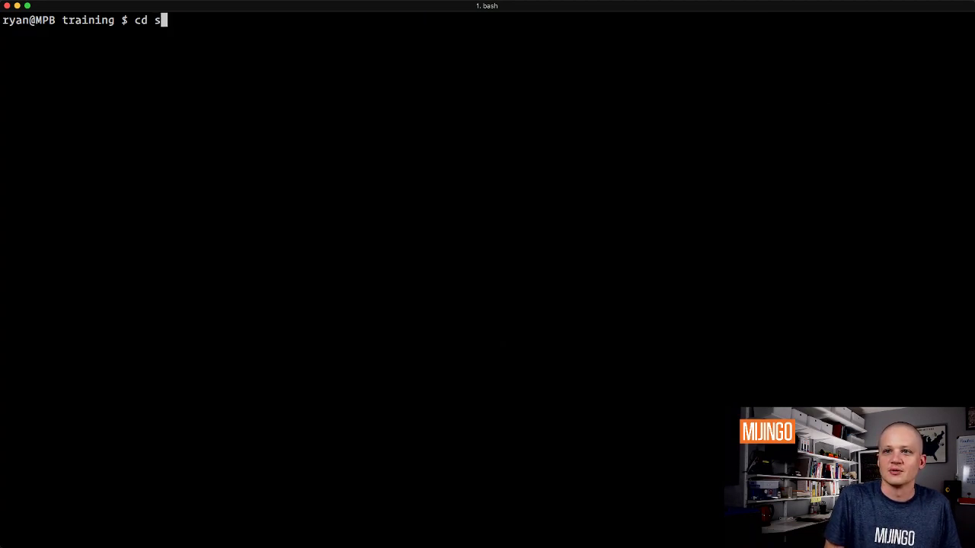
{"action": "type", "text": "mkdir siteone"}
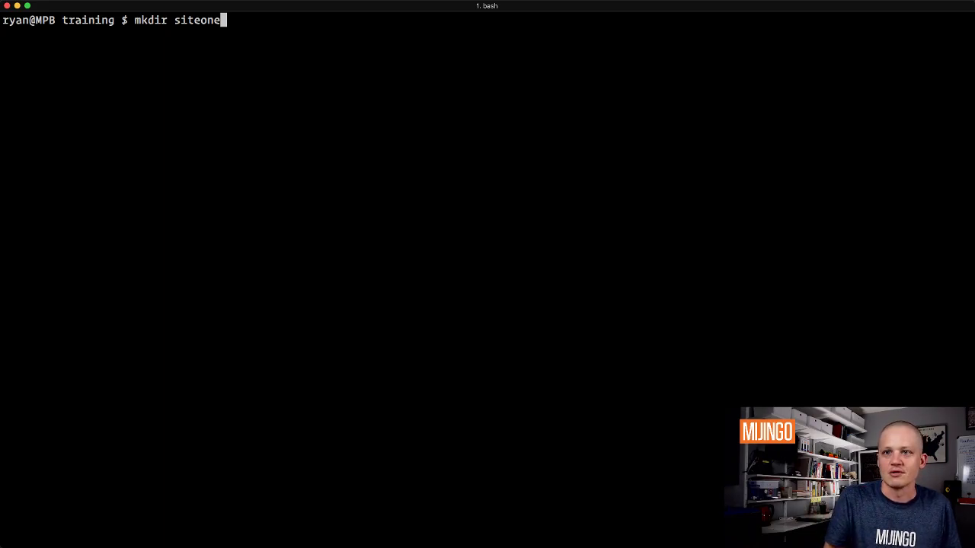
Step: Recreate the siteone folder and move into it
{"action": "key", "text": "Return"}
{"action": "type", "text": "cd si"}
{"action": "key", "text": "Tab"}
{"action": "key", "text": "Return"}
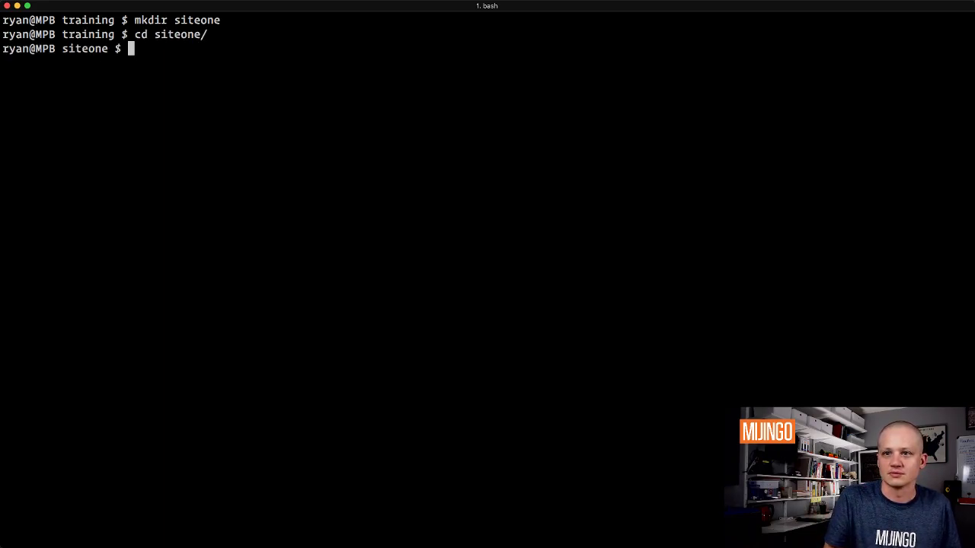
Step: Rerun the composer create-project command with craftcms/craft instead of craftcms/cms
{"action": "key", "text": "Up"}
{"action": "key", "text": "Up"}
{"action": "key", "text": "Up"}
{"action": "key", "text": "Up"}
{"action": "key", "text": "Up"}
{"action": "key", "text": "Up"}
{"action": "key", "text": "Up"}
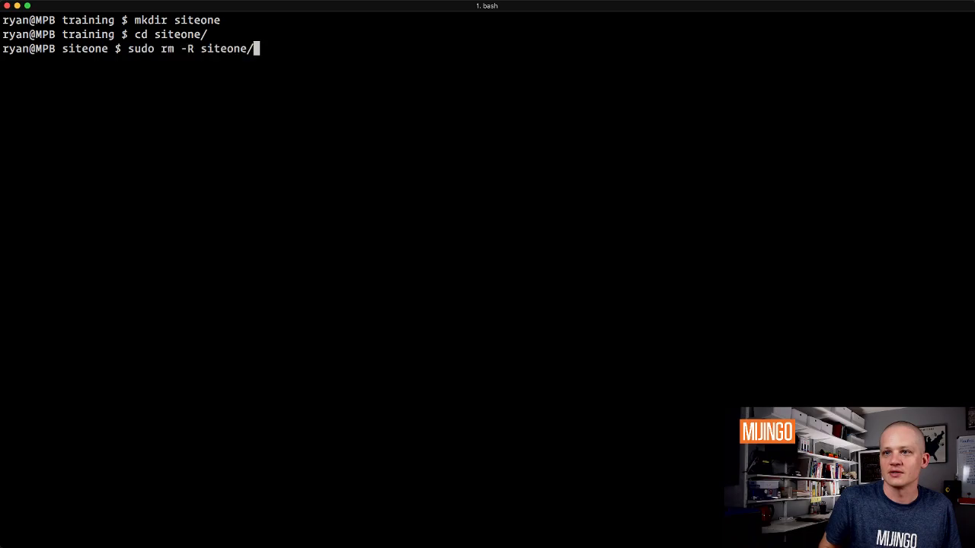
{"action": "key", "text": "Up"}
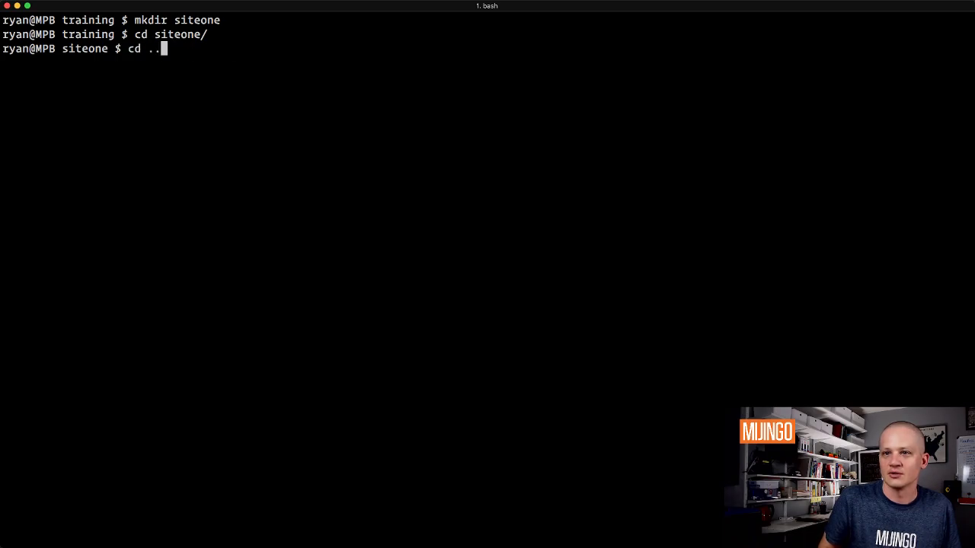
{"action": "key", "text": "Up"}
{"action": "key", "text": "Down"}
{"action": "key", "text": "Down"}
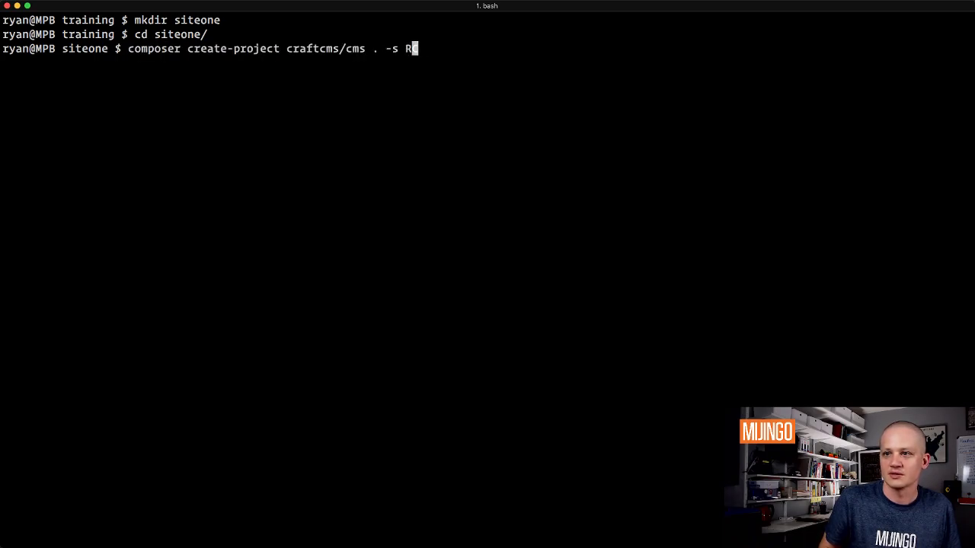
{"action": "key", "text": "Left"}
{"action": "key", "text": "Left"}
{"action": "key", "text": "Left"}
{"action": "key", "text": "Left"}
{"action": "key", "text": "Left"}
{"action": "key", "text": "Left"}
{"action": "key", "text": "Left"}
{"action": "key", "text": "BackSpace"}
{"action": "key", "text": "BackSpace"}
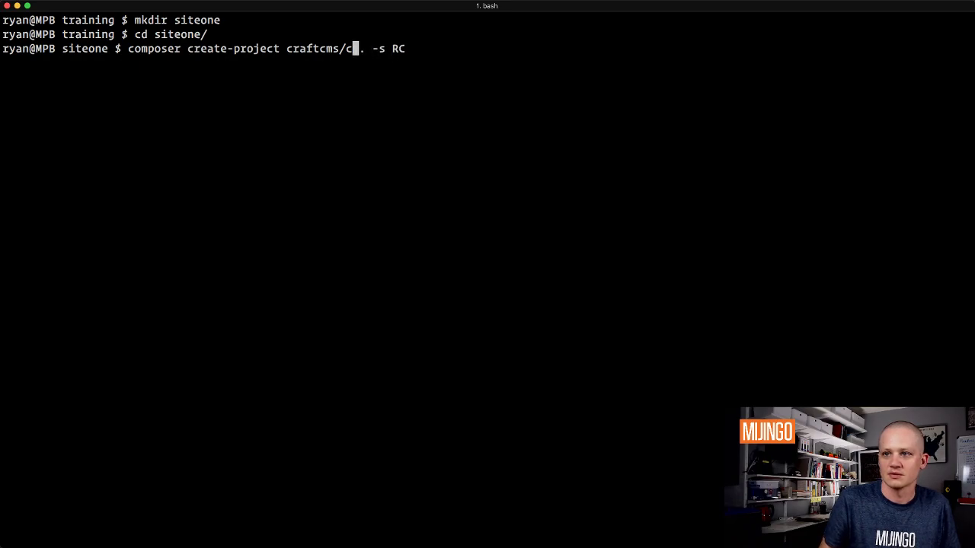
{"action": "type", "text": "raft"}
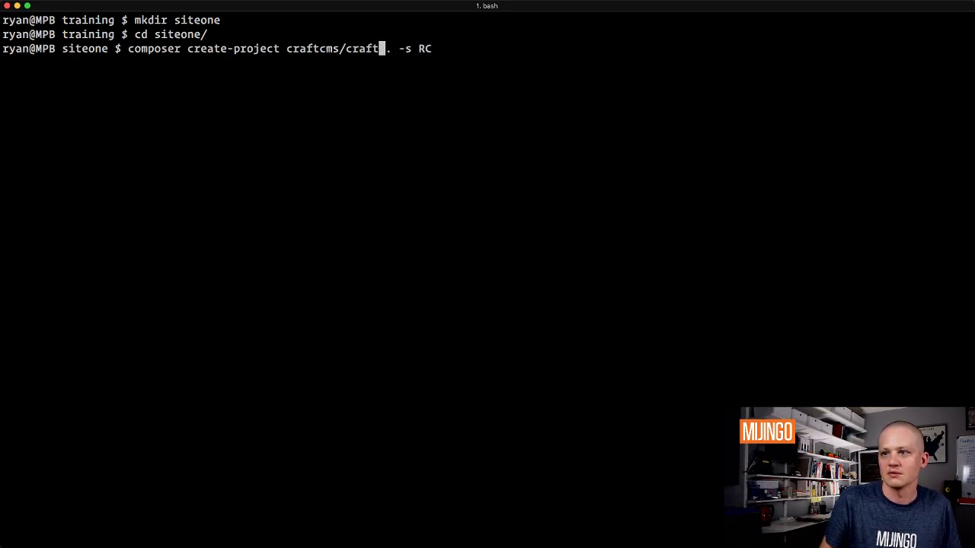
{"action": "key", "text": "Return"}
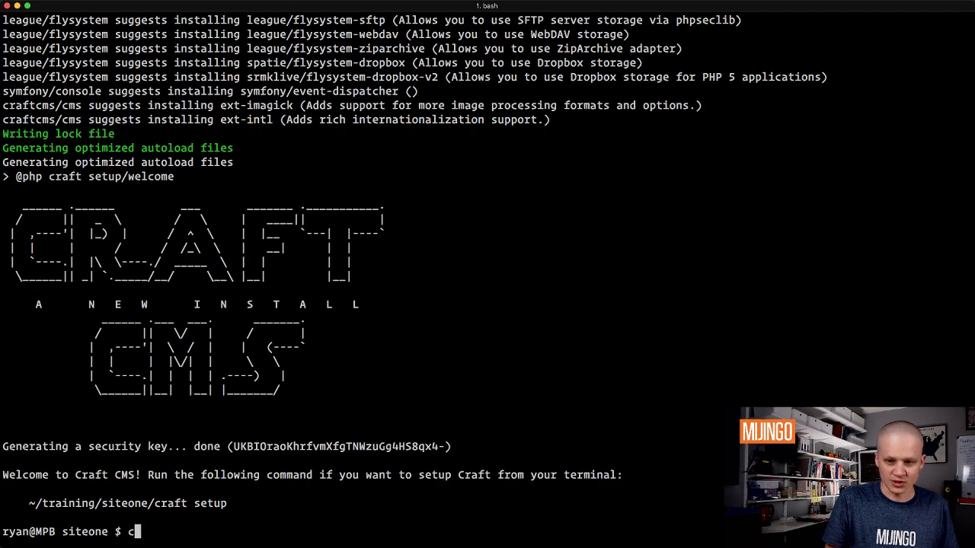
Step: Run ./craft setup and answer mysql, localhost, port 3306 and user root
{"action": "key", "text": "ctrl+l"}
{"action": "type", "text": "./craft setup"}
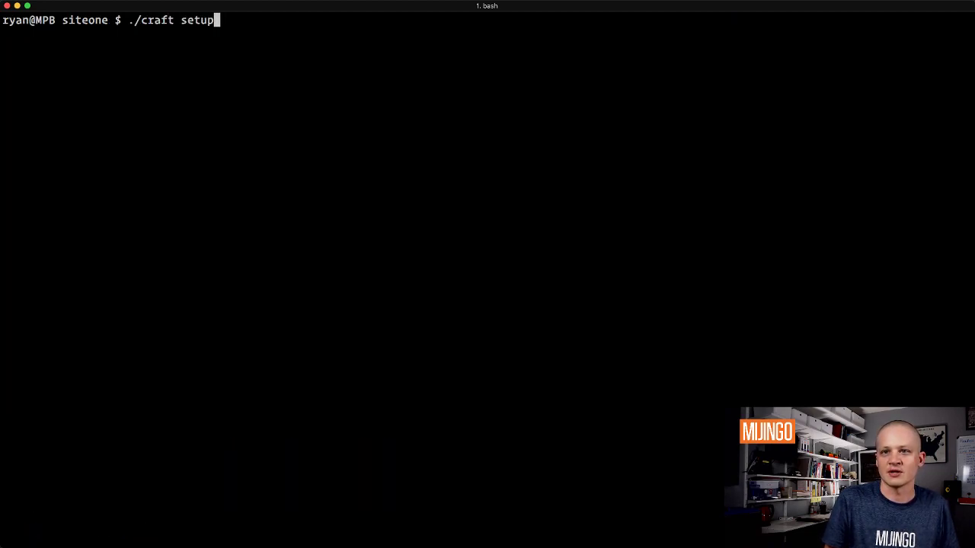
{"action": "key", "text": "Return"}
{"action": "type", "text": "mysql,pgsql,?]: mysql"}
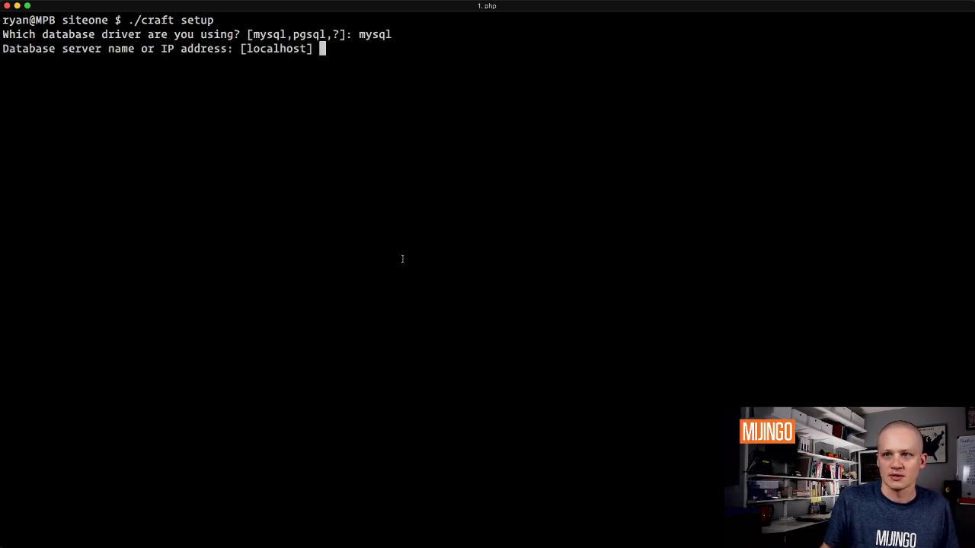
{"action": "key", "text": "Return"}
{"action": "key", "text": "Return"}
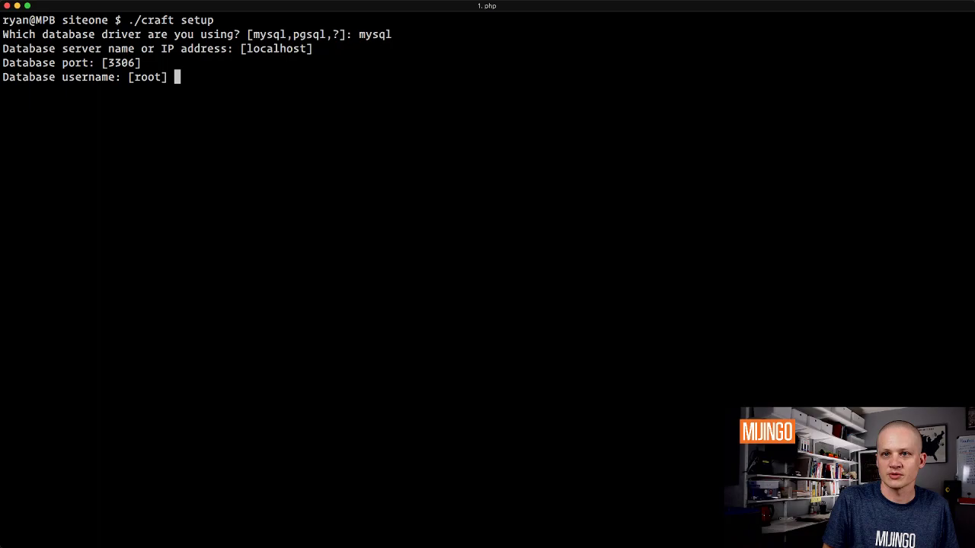
{"action": "key", "text": "Return"}
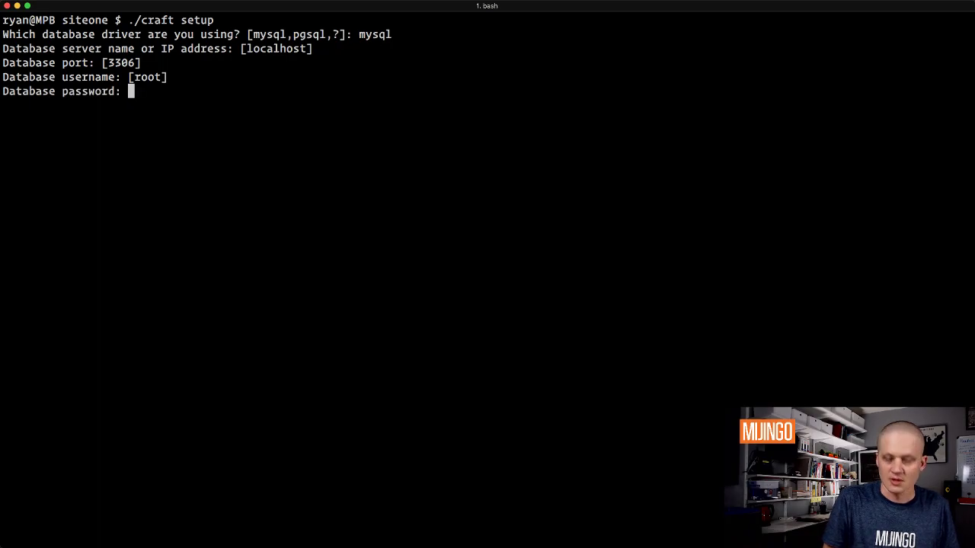
{"action": "key", "text": "Return"}
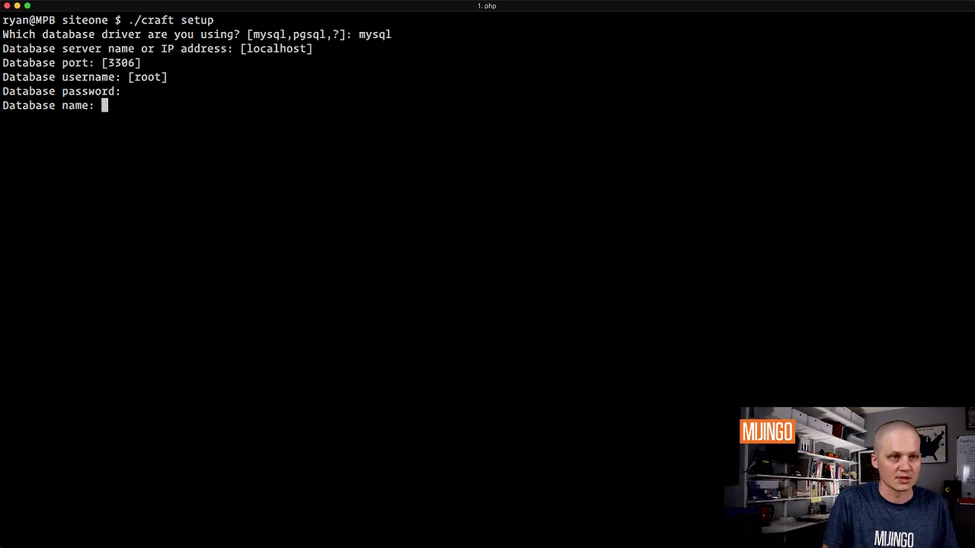
{"action": "key", "text": "super+Tab"}
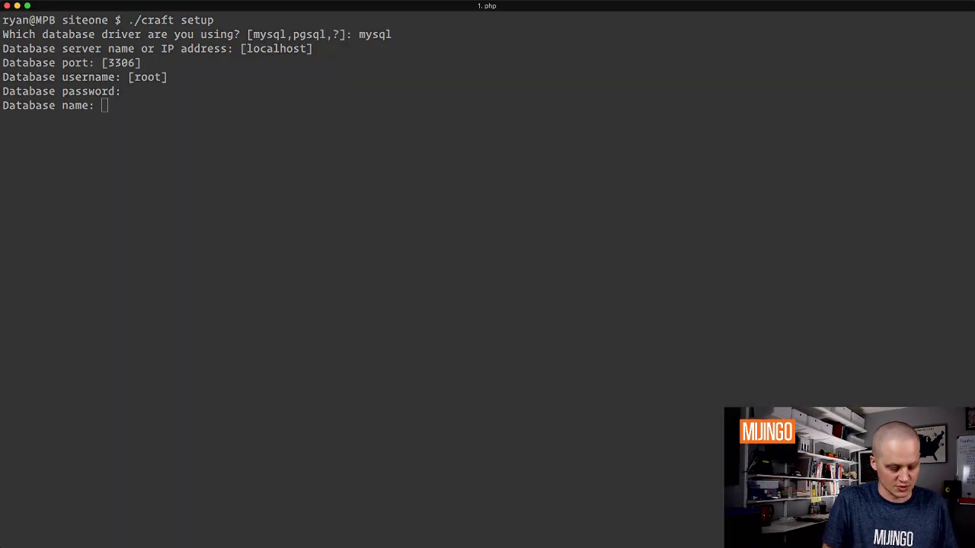
{"action": "key", "text": "super+Tab"}
{"action": "key", "text": "super+Tab"}
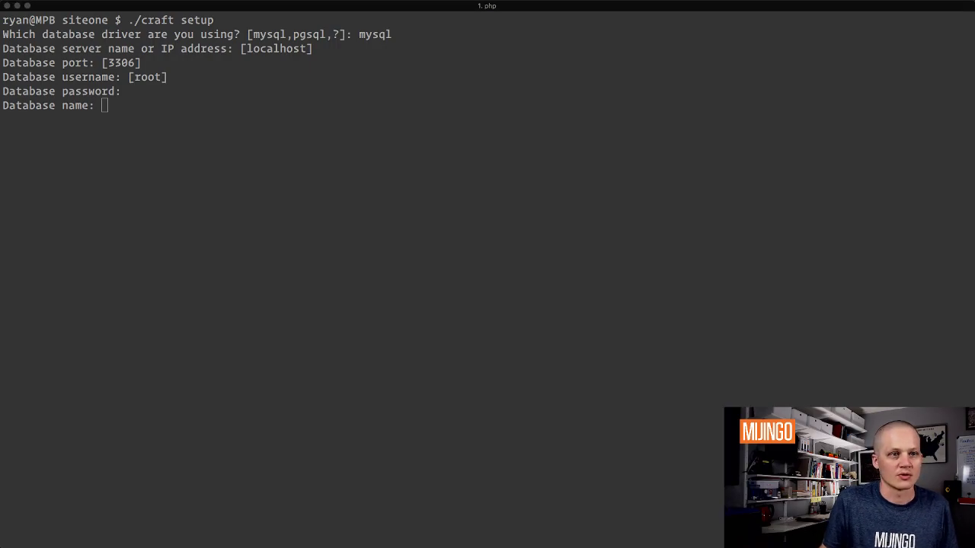
{"action": "key", "text": "super+Tab"}
{"action": "key", "text": "super+Tab"}
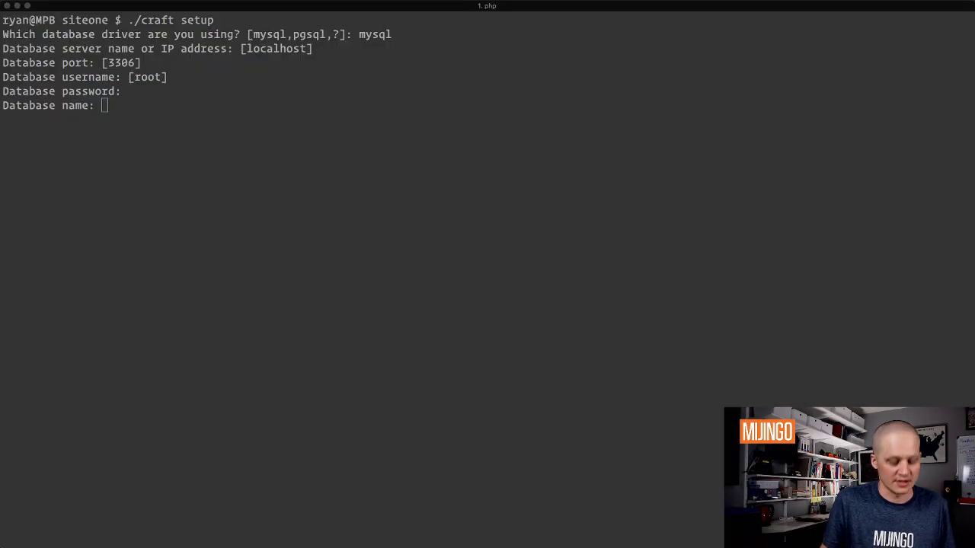
{"action": "key", "text": "ctrl+super+f"}
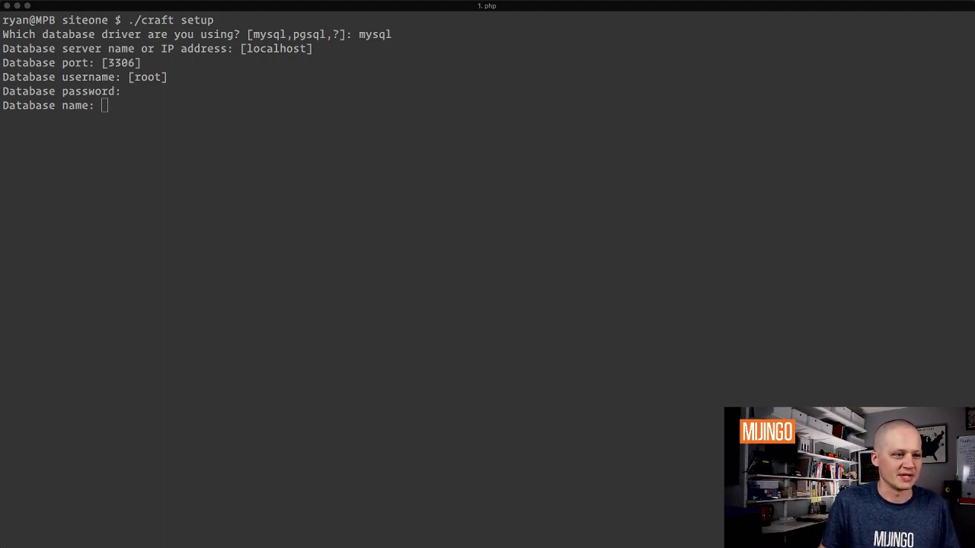
Step: Enter siteone as the database name, keep an empty table prefix, and confirm installing Craft
{"action": "left_click", "coordinate": [244, 119]}
{"action": "type", "text": "siteone"}
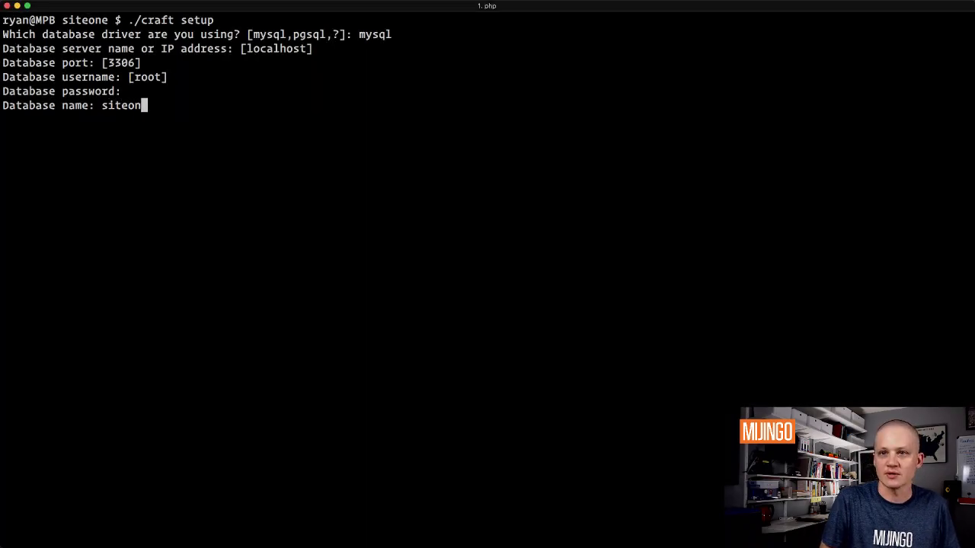
{"action": "key", "text": "Return"}
{"action": "key", "text": "Return"}
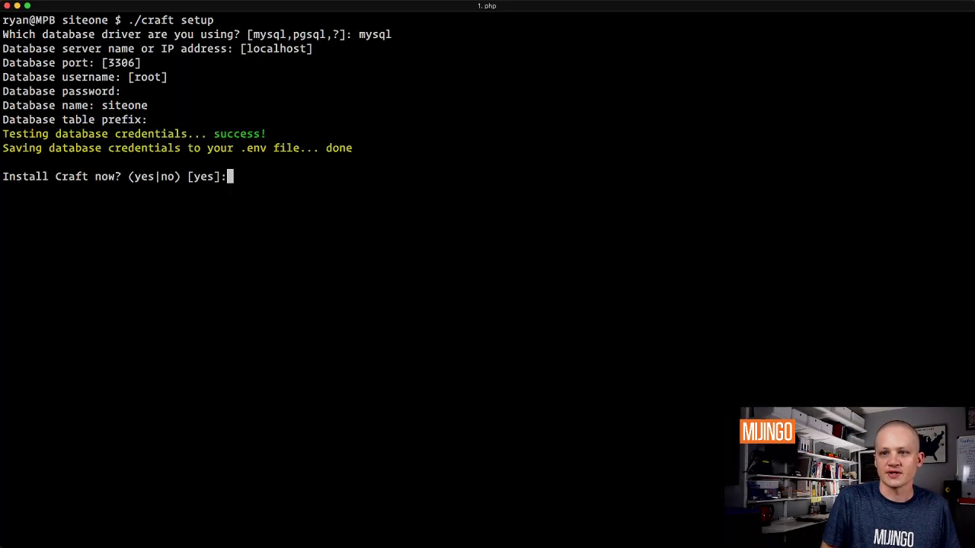
{"action": "key", "text": "Return"}
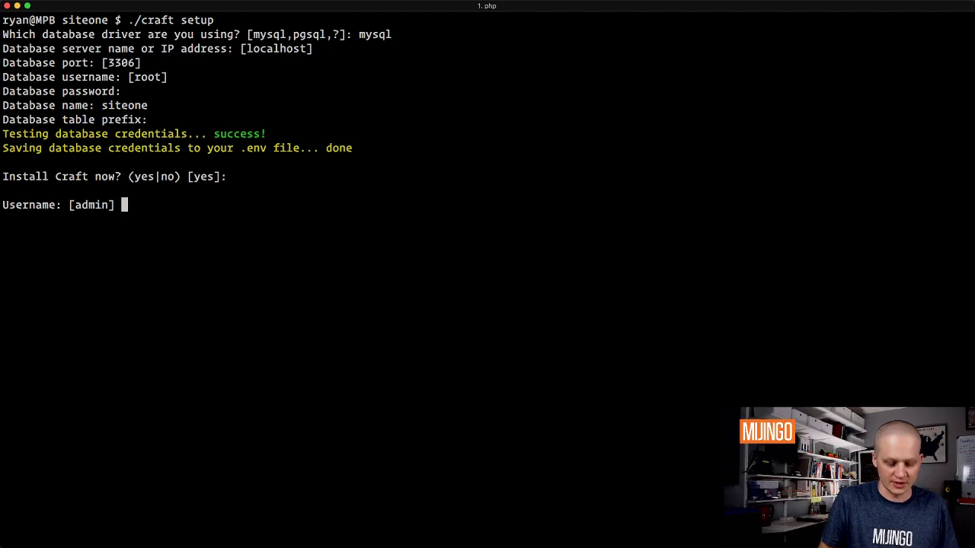
Step: Create the admin account with username admin, the admin e-mail address and a password
{"action": "key", "text": "Return"}
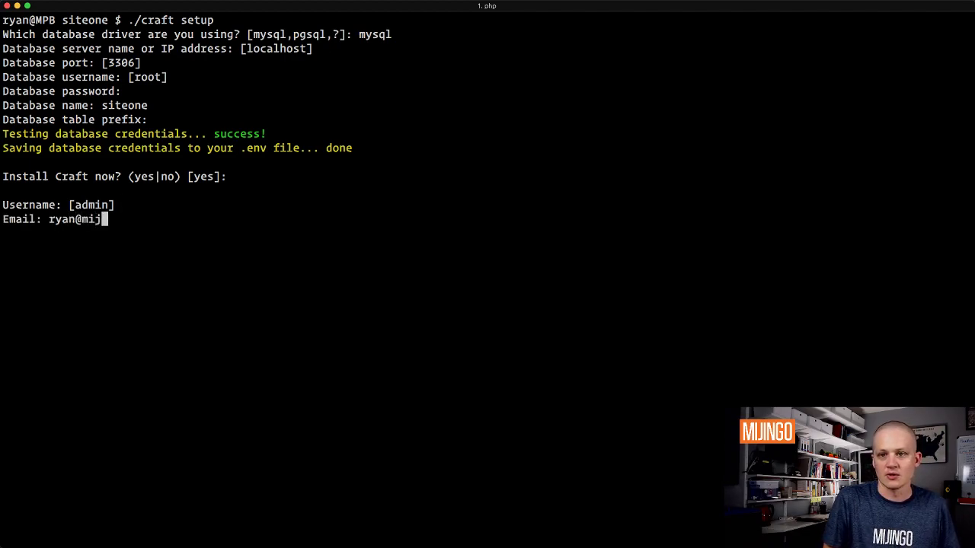
{"action": "key", "text": "Return"}
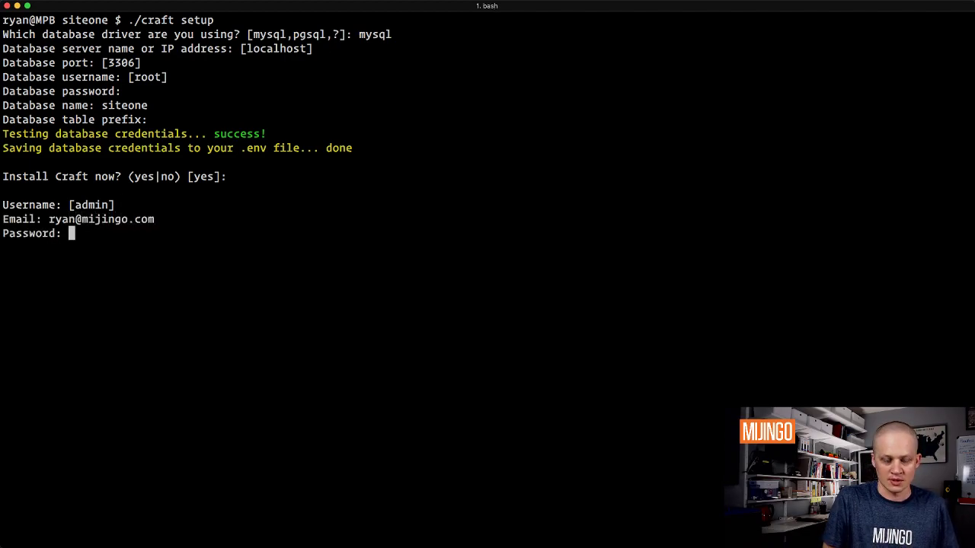
{"action": "key", "text": "Return"}
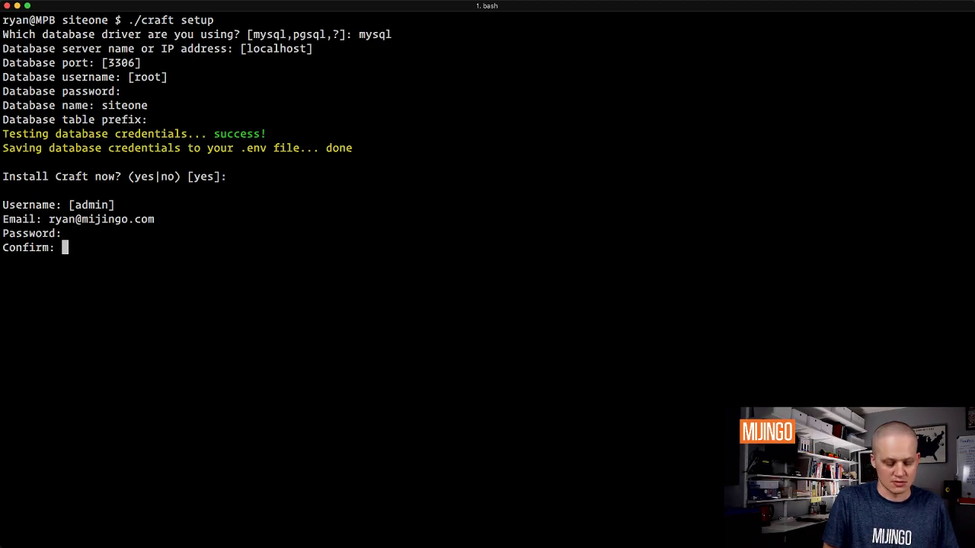
{"action": "key", "text": "Return"}
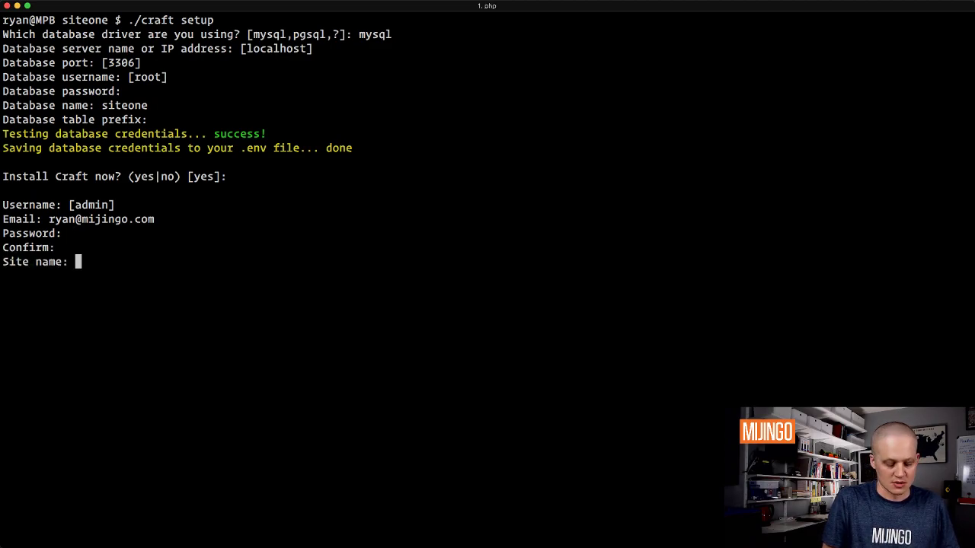
{"action": "type", "text": "site"}
{"action": "key", "text": "BackSpace"}
{"action": "key", "text": "BackSpace"}
{"action": "key", "text": "BackSpace"}
{"action": "key", "text": "BackSpace"}
{"action": "type", "text": "Site O"}
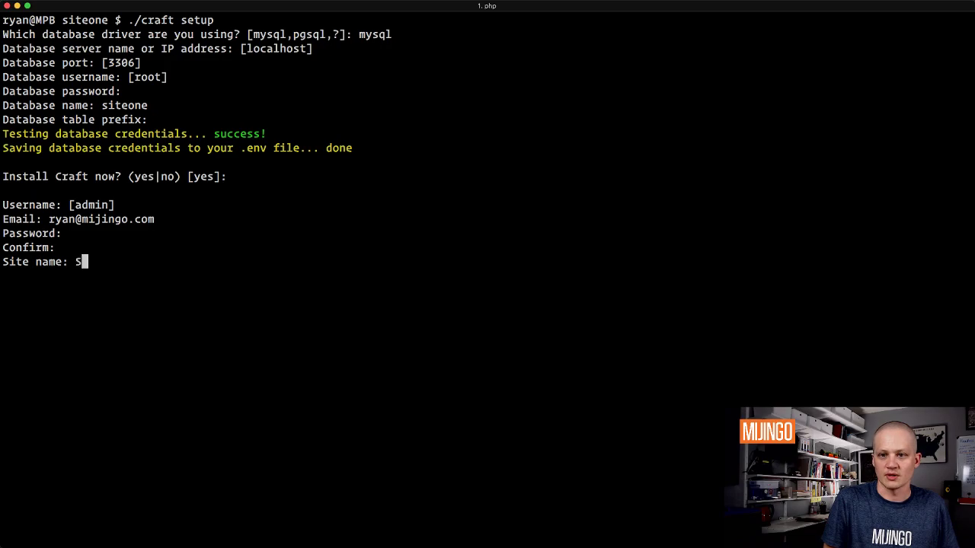
{"action": "type", "text": "ne"}
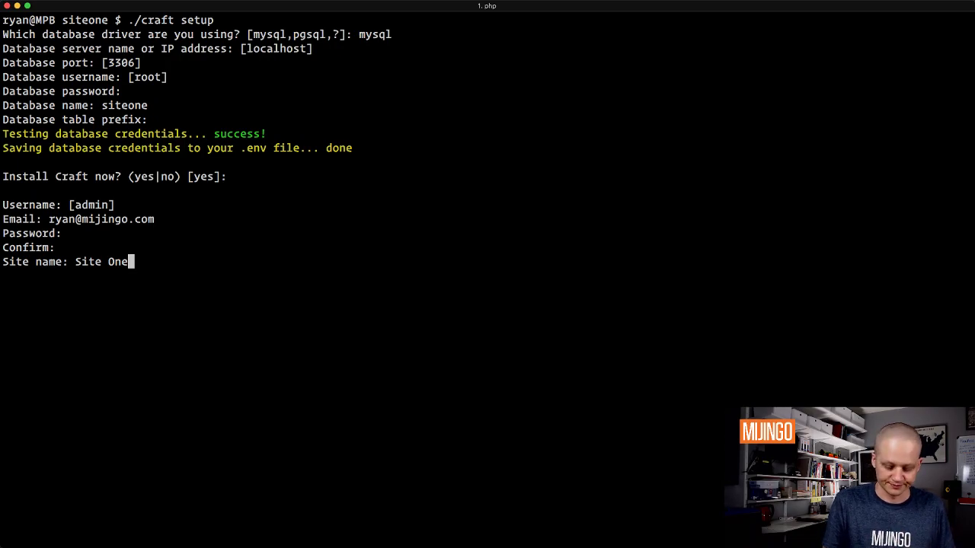
{"action": "key", "text": "Return"}
{"action": "type", "text": "https:"}
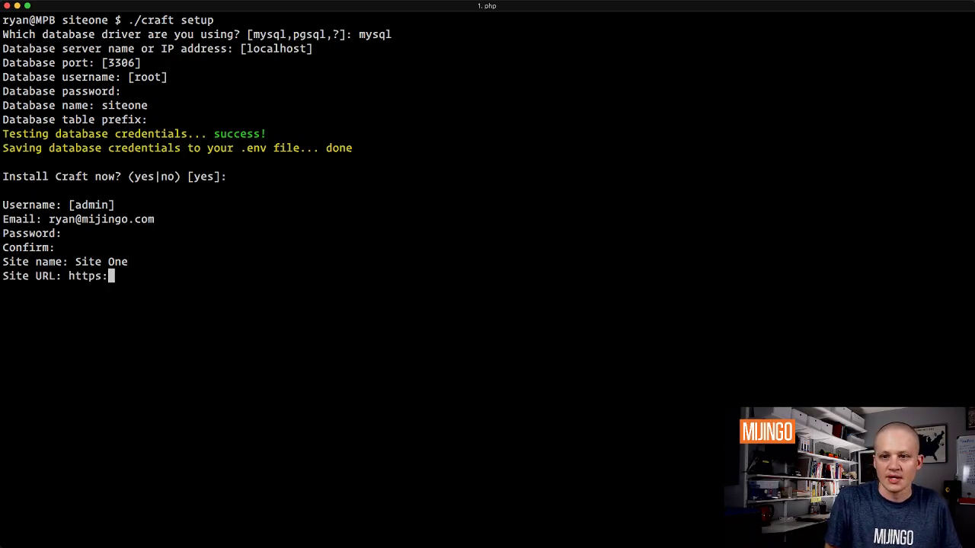
{"action": "type", "text": "//siteone.dev"}
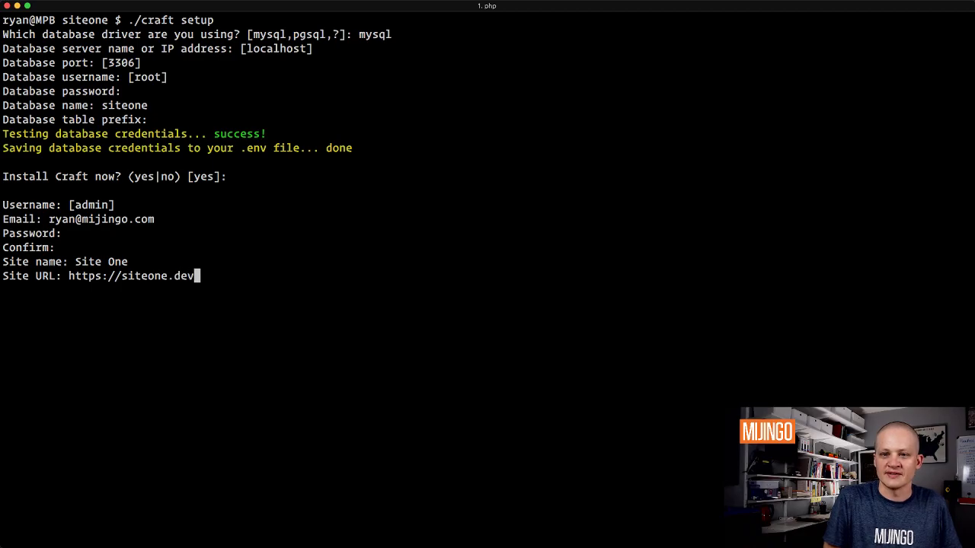
{"action": "key", "text": "Return"}
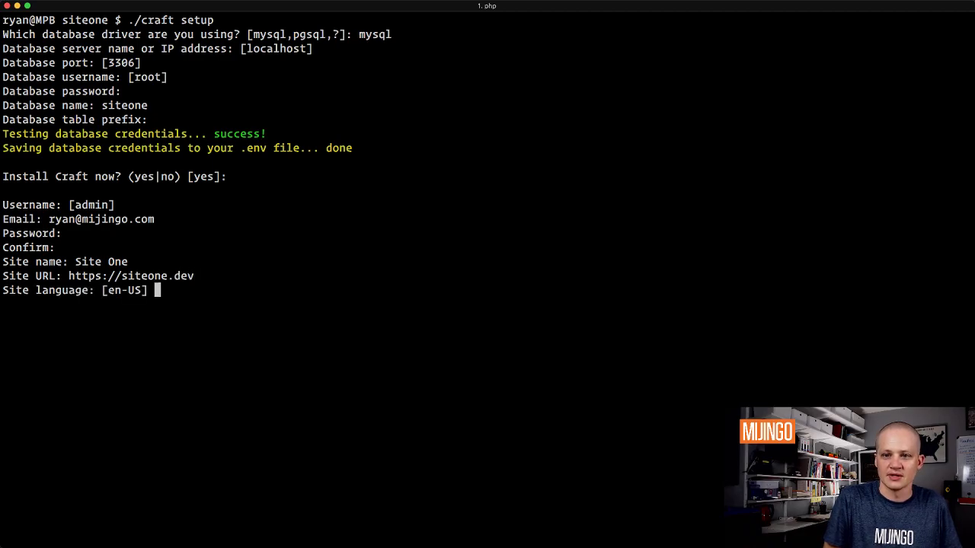
{"action": "key", "text": "Return"}
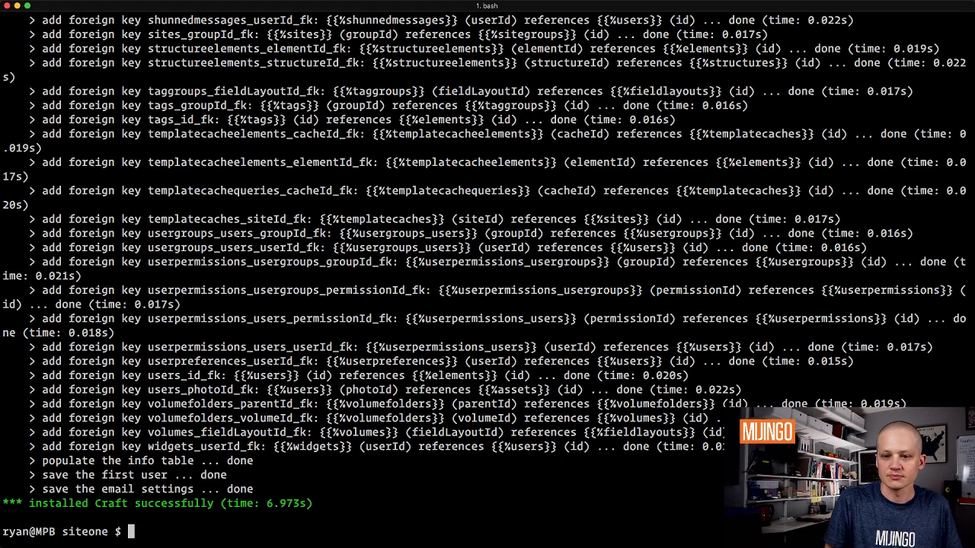
Step: Clear the screen, list the project folder, and move into the web/ folder, listing its contents
{"action": "type", "text": "clear"}
{"action": "key", "text": "Return"}
{"action": "type", "text": "col"}
{"action": "key", "text": "BackSpace"}
{"action": "key", "text": "BackSpace"}
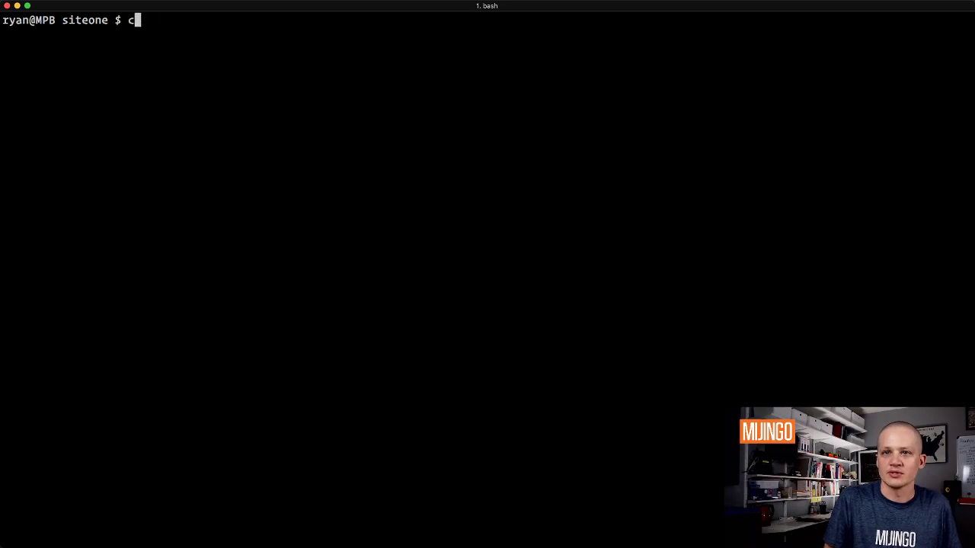
{"action": "key", "text": "BackSpace"}
{"action": "type", "text": "ls"}
{"action": "key", "text": "Return"}
{"action": "type", "text": "cd web/"}
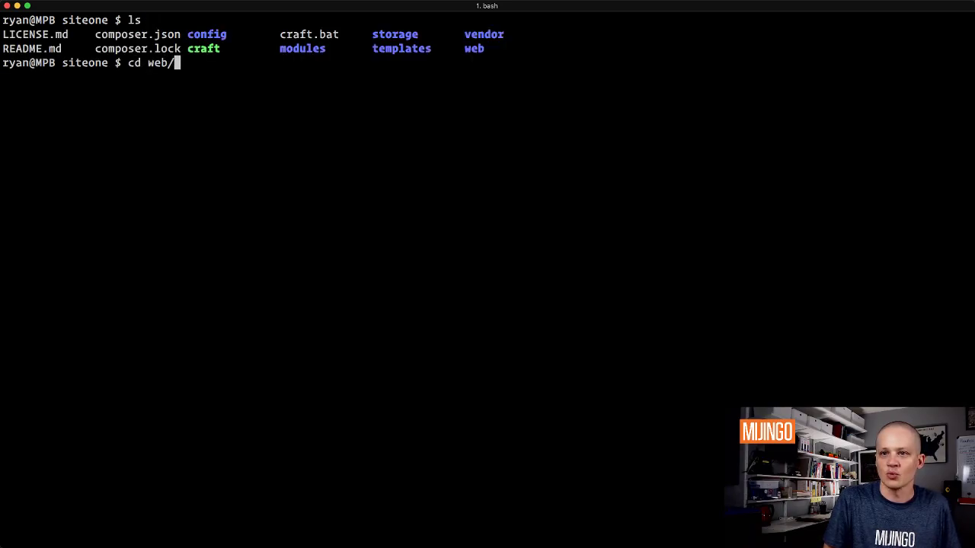
{"action": "key", "text": "Return"}
{"action": "type", "text": "ls"}
{"action": "key", "text": "Return"}
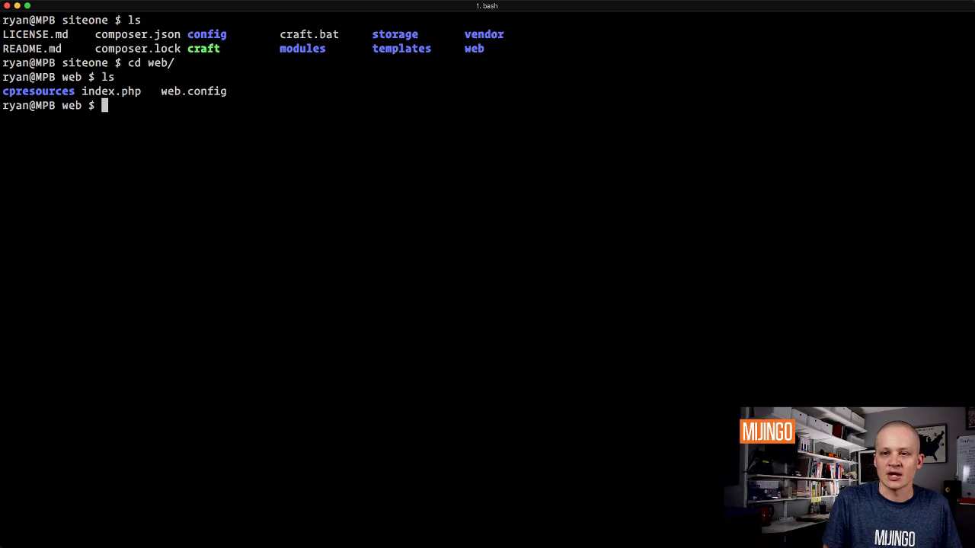
Step: Run `valet link siteone` with the sudo password, then `valet secure siteone` for TLS
{"action": "type", "text": "valet "}
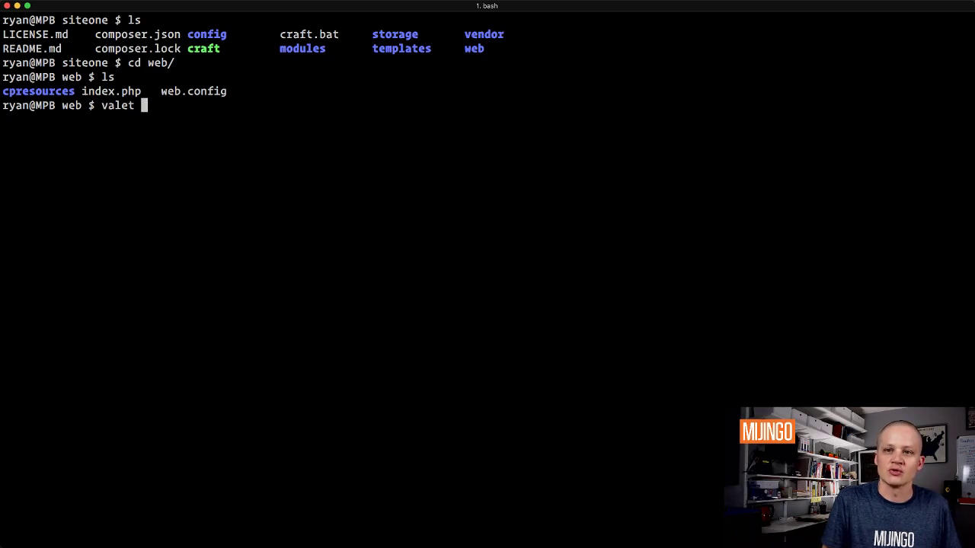
{"action": "type", "text": "link siteone"}
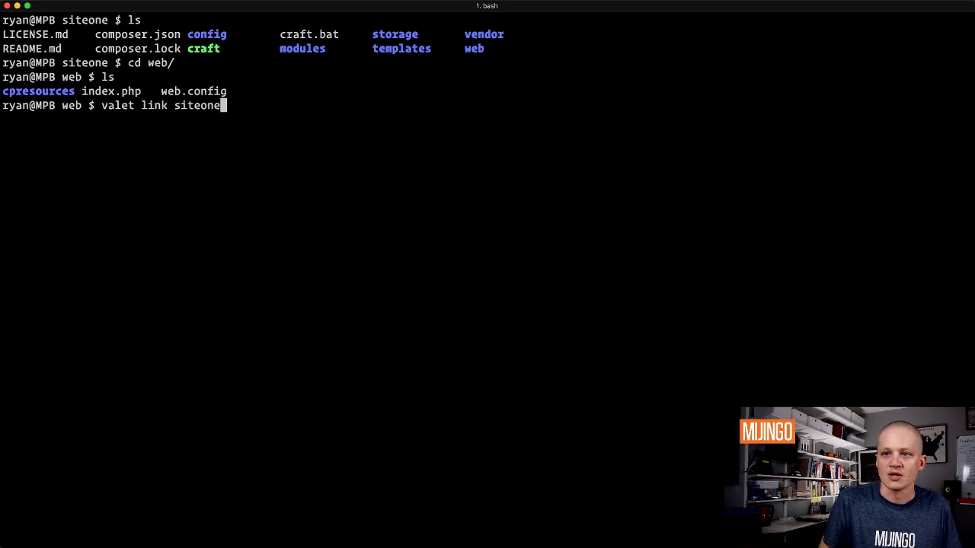
{"action": "key", "text": "Return"}
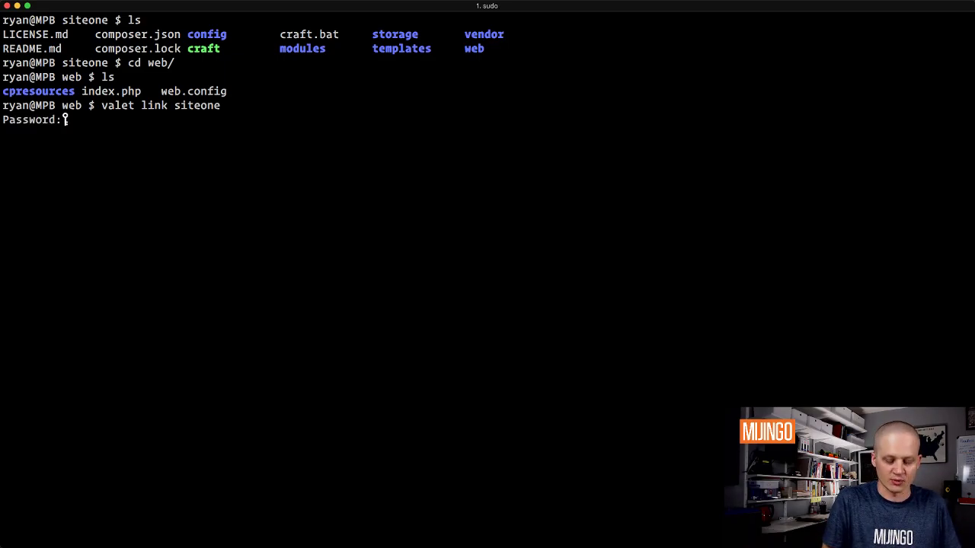
{"action": "key", "text": "Return"}
{"action": "type", "text": "valet s"}
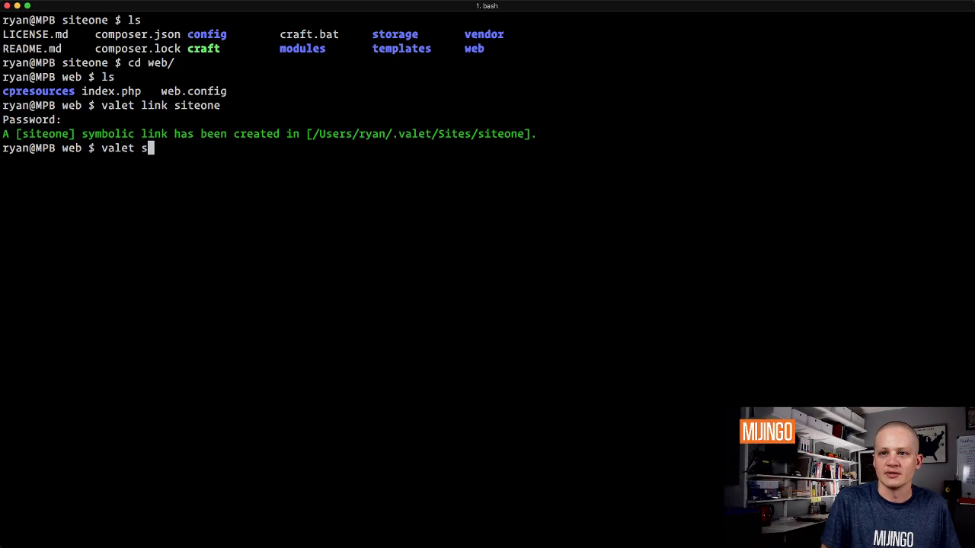
{"action": "type", "text": "ecure "}
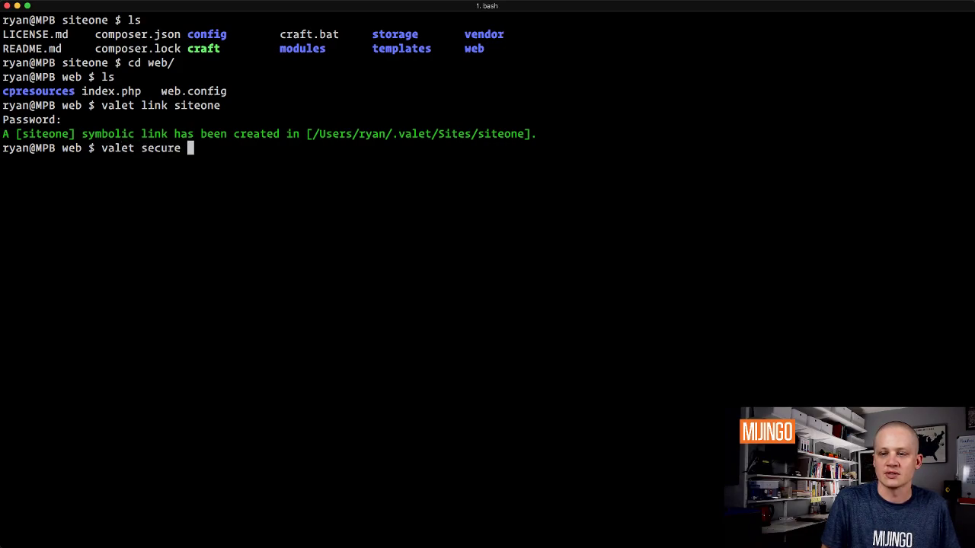
{"action": "type", "text": "siteone"}
{"action": "key", "text": "Return"}
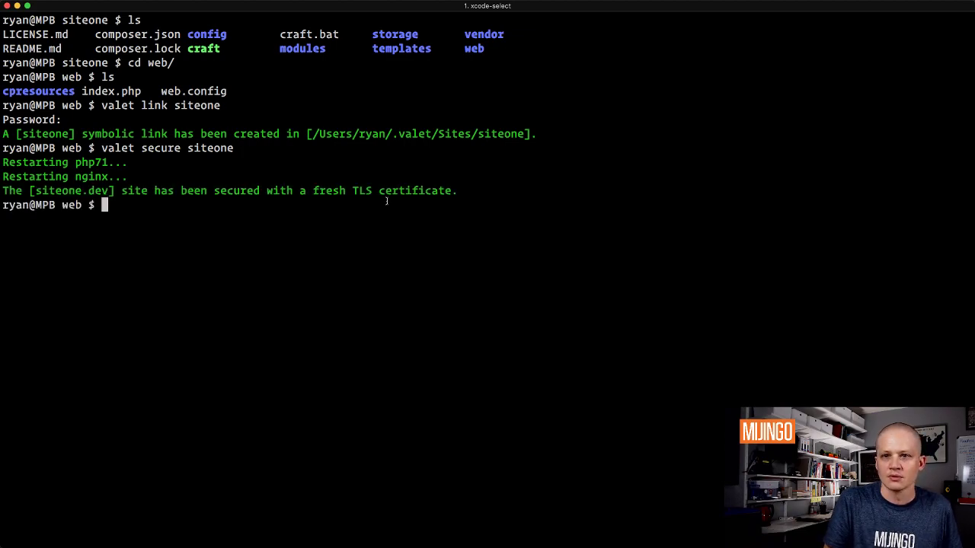
{"action": "type", "text": "open https://siteo"}
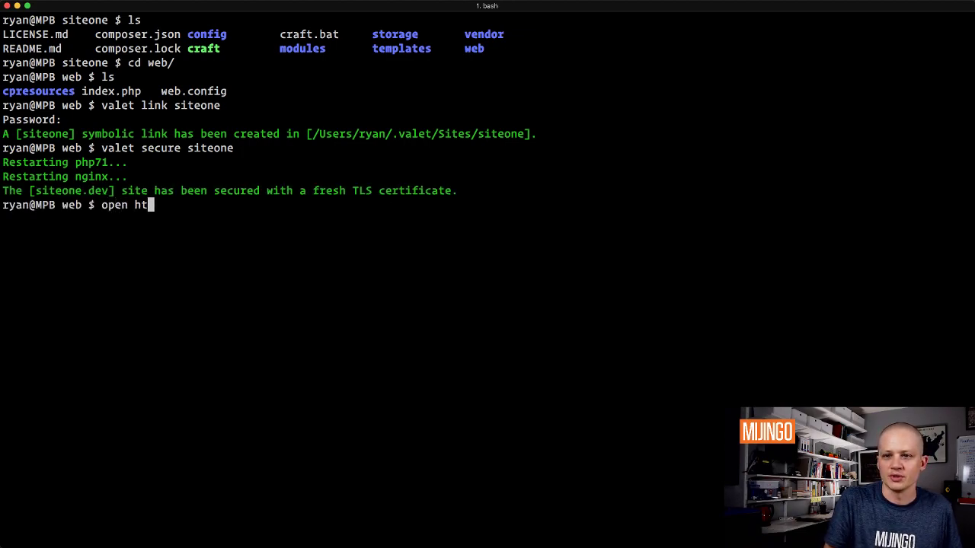
{"action": "type", "text": "ne.dev/"}
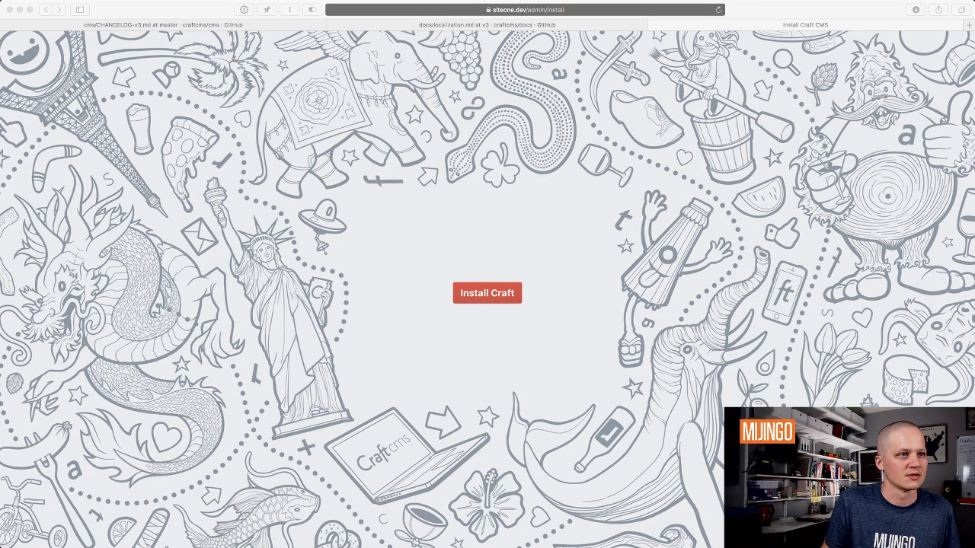
{"action": "left_click", "coordinate": [441, 164]}
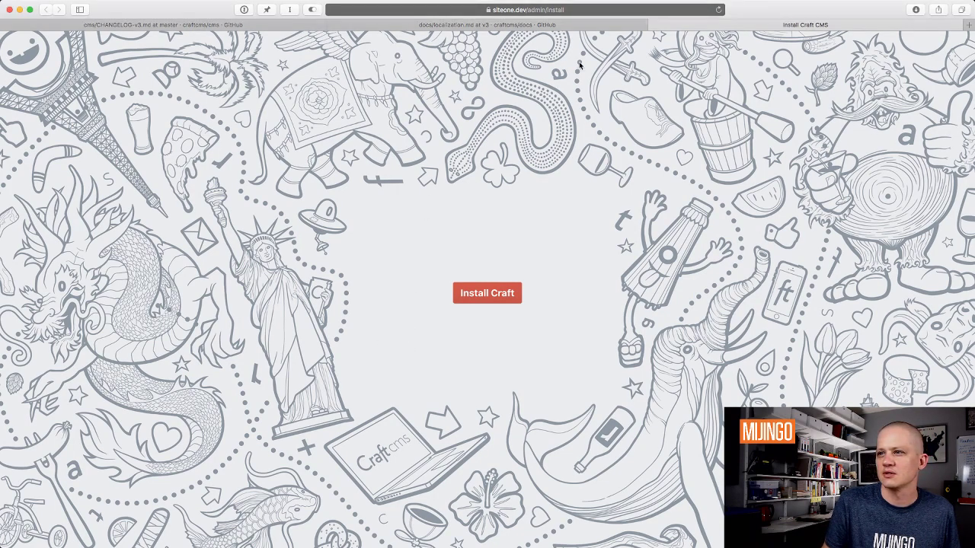
{"action": "left_click", "coordinate": [417, 10]}
{"action": "double_click", "coordinate": [419, 10]}
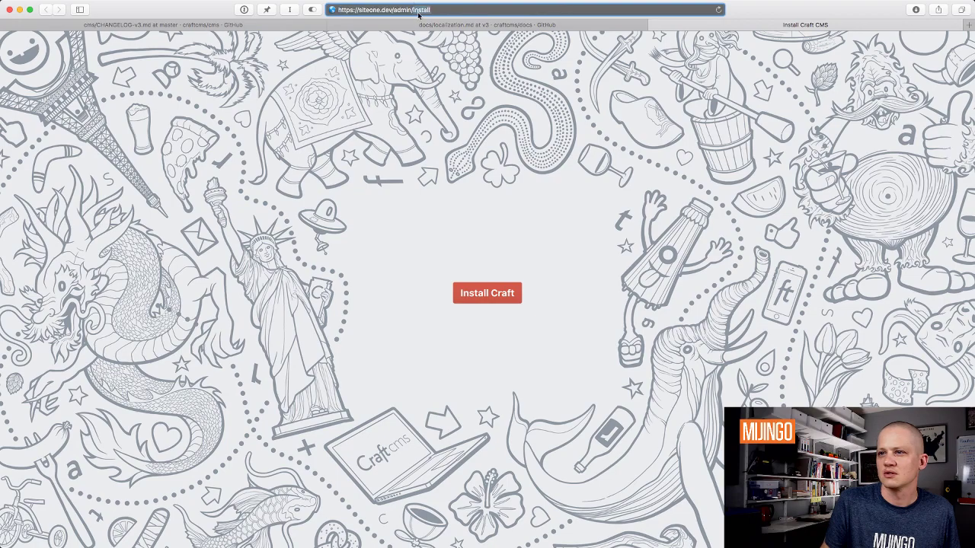
{"action": "left_click", "coordinate": [462, 281]}
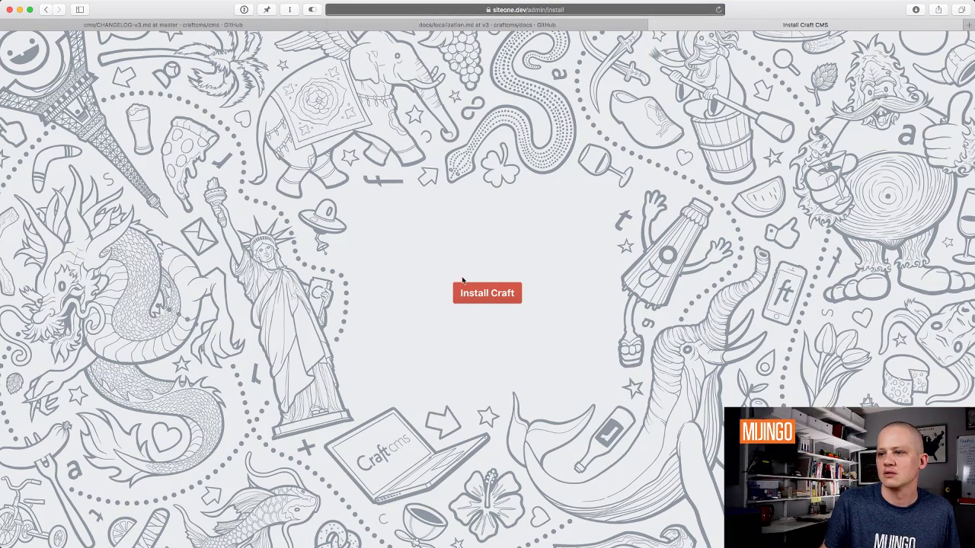
Step: Start the Craft install, accept the licence with Got it, and return to Terminal
{"action": "left_click", "coordinate": [488, 301]}
{"action": "scroll", "coordinate": [488, 303], "scroll_direction": "down", "scroll_amount": 1}
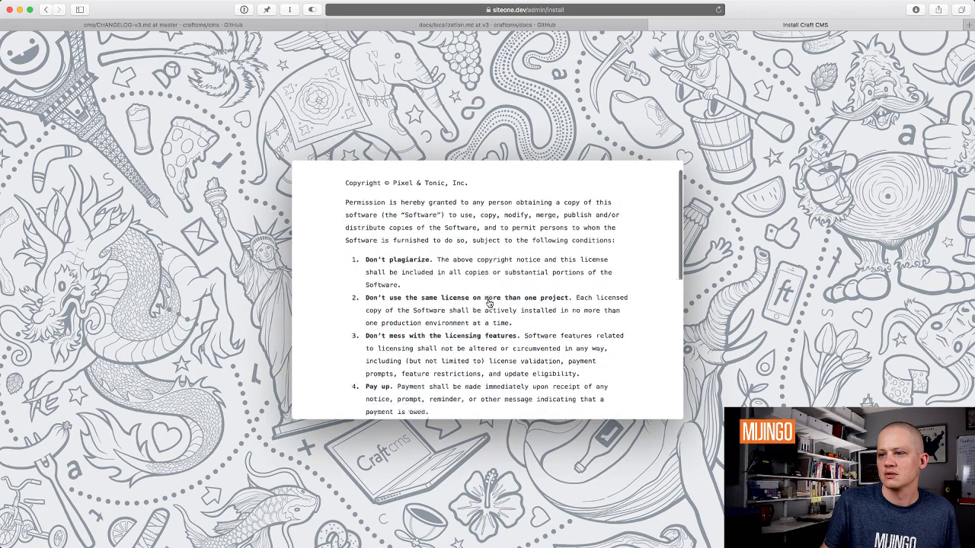
{"action": "scroll", "coordinate": [488, 303], "scroll_direction": "down", "scroll_amount": 10}
{"action": "left_click", "coordinate": [480, 376]}
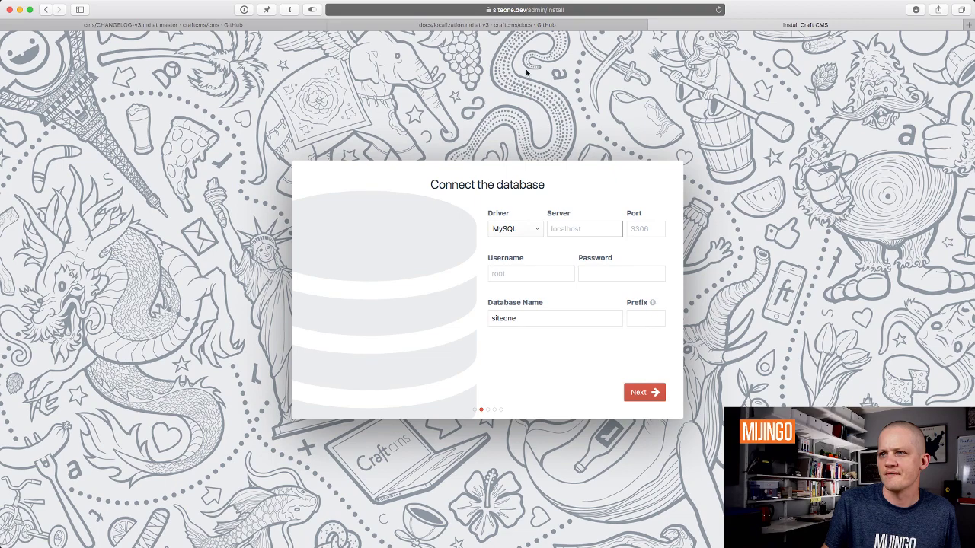
{"action": "key", "text": "super+Tab"}
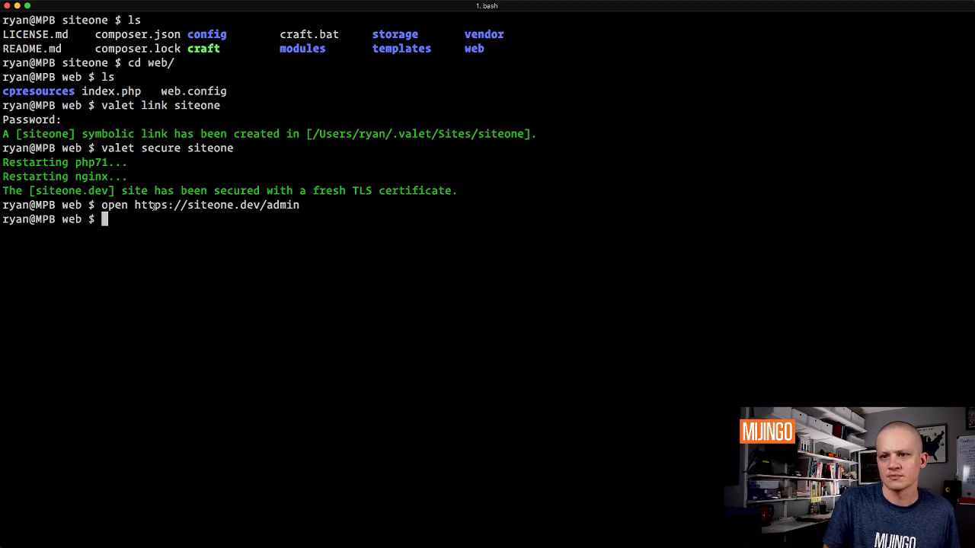
Step: Close a stray new terminal window and switch the terminal to full screen
{"action": "key", "text": "super+n"}
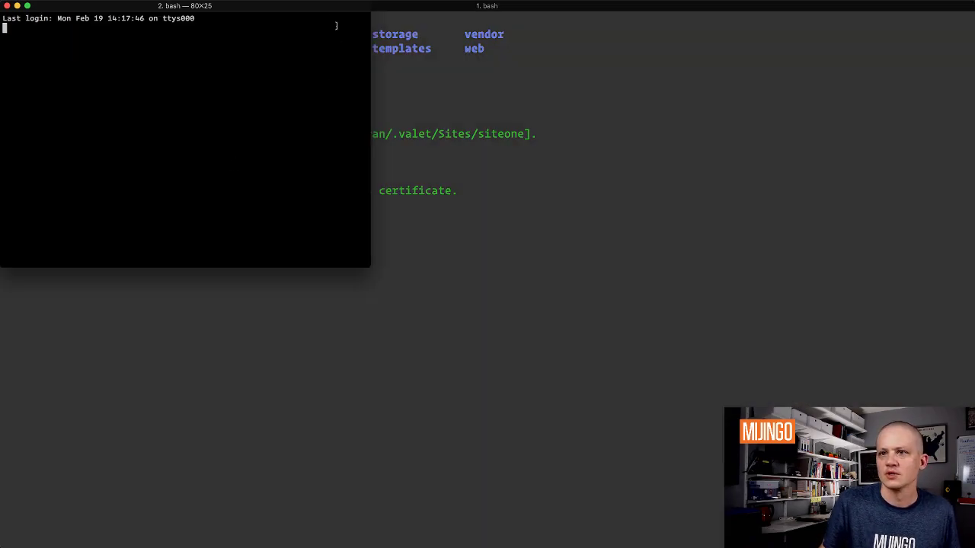
{"action": "left_click_drag", "start_coordinate": [311, 9], "coordinate": [278, 27]}
{"action": "key", "text": "super+w"}
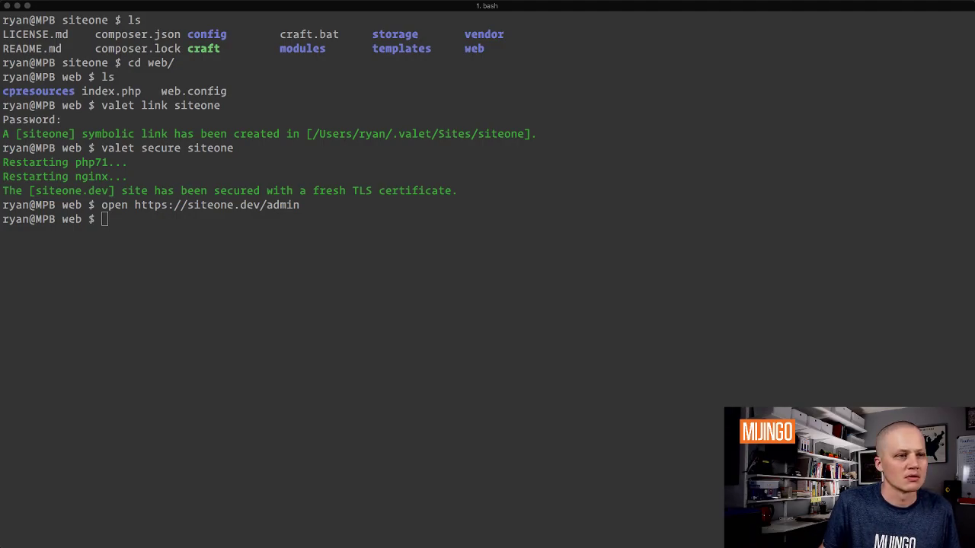
{"action": "key", "text": "super+Return"}
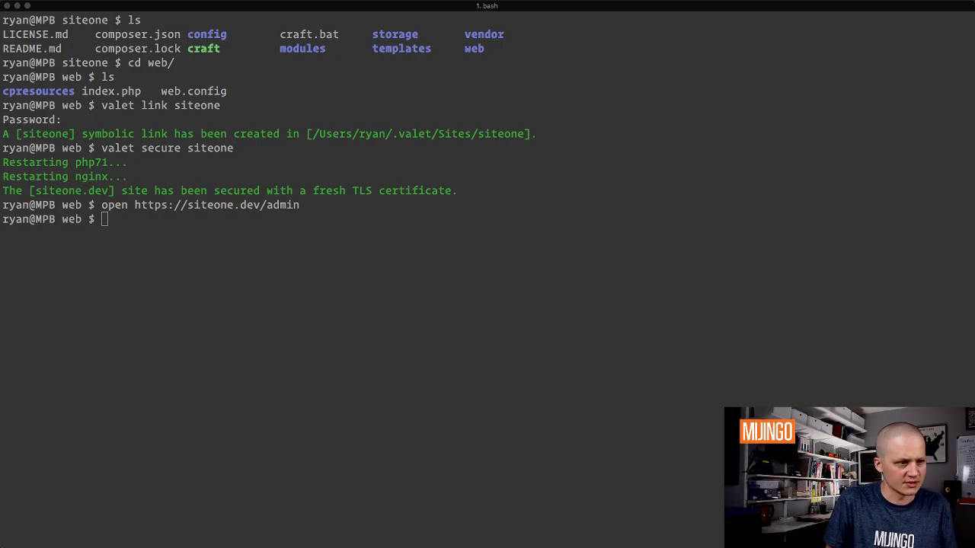
{"action": "left_click", "coordinate": [185, 407]}
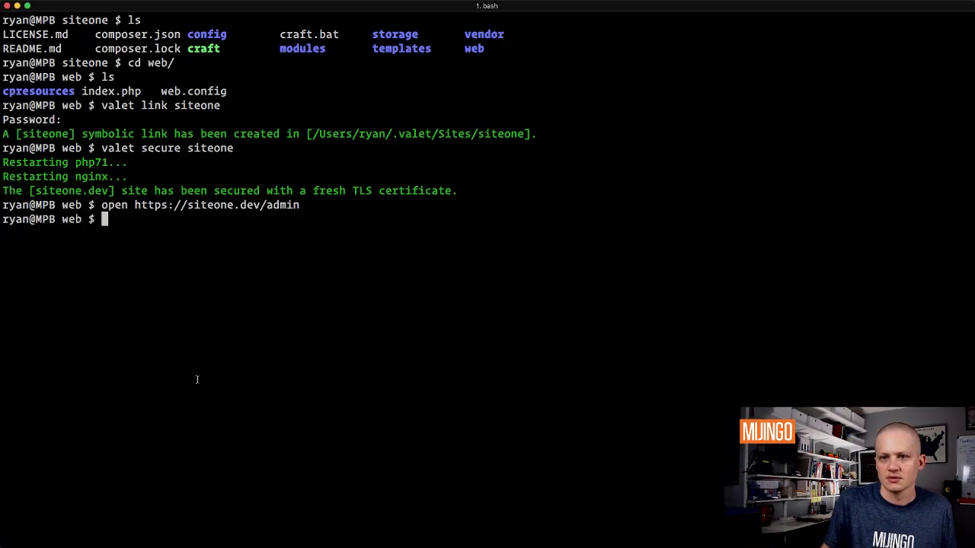
Step: Go up to the siteone folder, list all files with `ls -al`, and clear the screen
{"action": "type", "text": "cd .."}
{"action": "key", "text": "Return"}
{"action": "type", "text": "ls -al"}
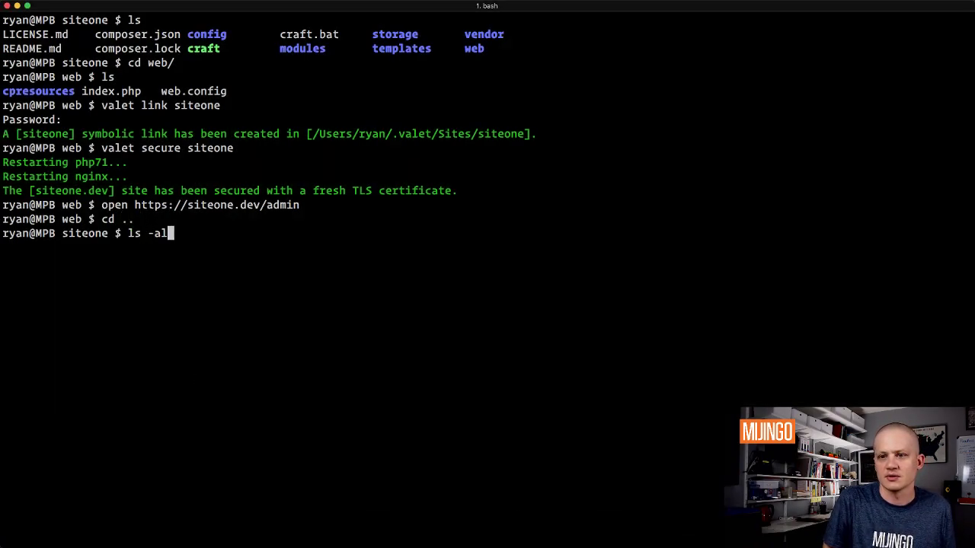
{"action": "key", "text": "Return"}
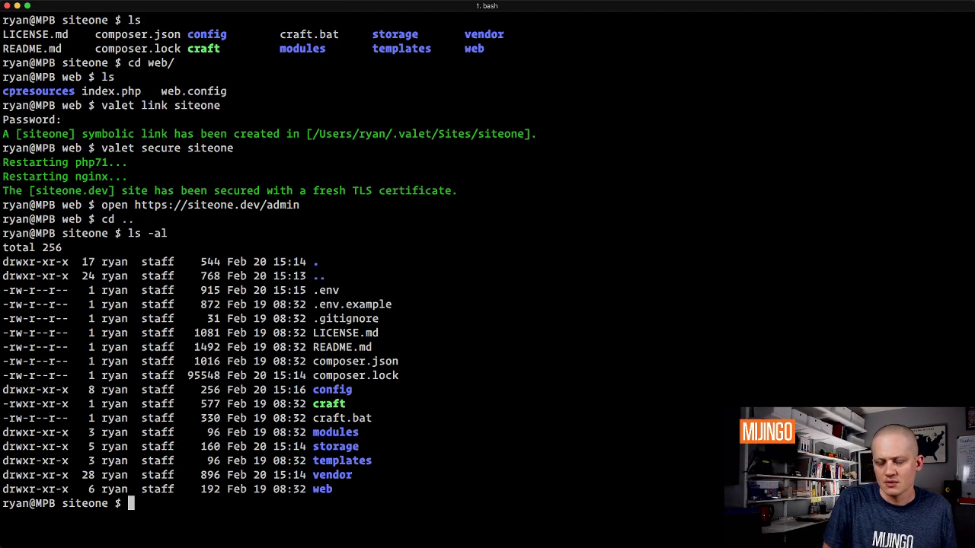
{"action": "key", "text": "ctrl+l"}
Step: Read the .env database settings (mysql, localhost, siteone, port 3306) with `more .env`, then exit
{"action": "type", "text": "more .ev"}
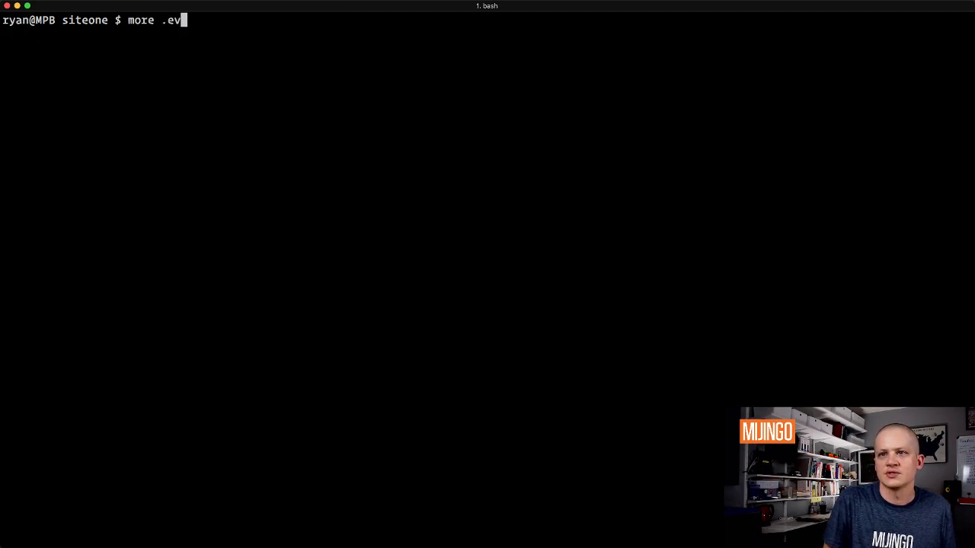
{"action": "key", "text": "BackSpace"}
{"action": "type", "text": "nv"}
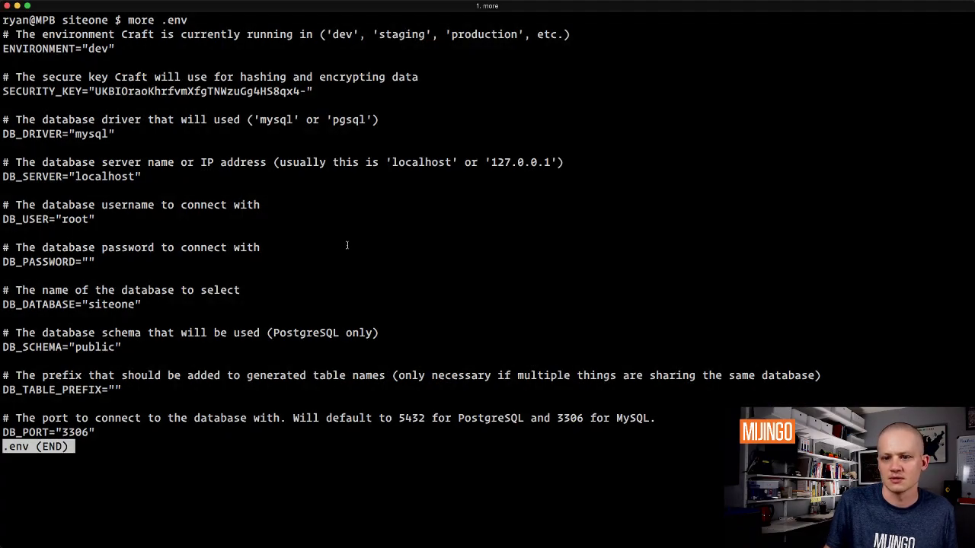
{"action": "key", "text": "Escape"}
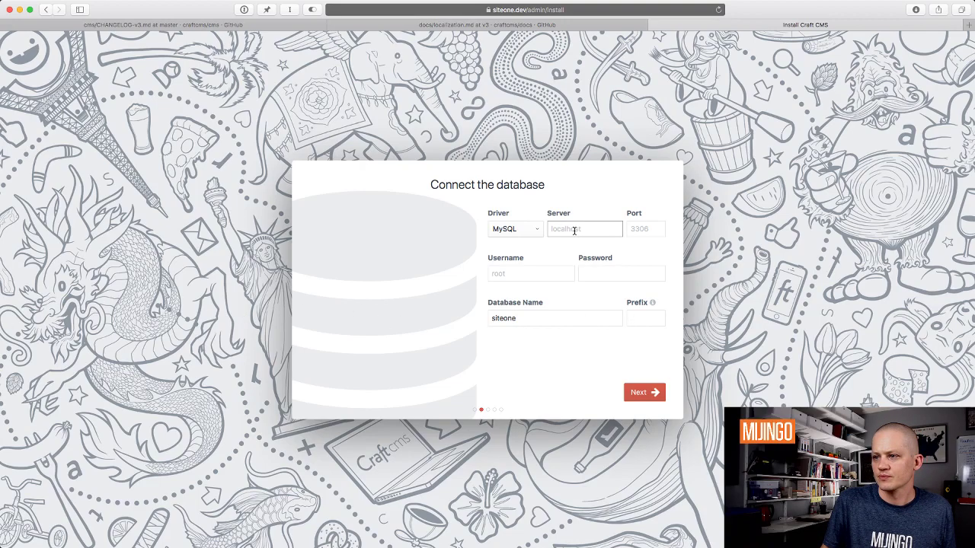
Step: Submit the database form with server localhost, port 3306 and username root
{"action": "type", "text": "localhost"}
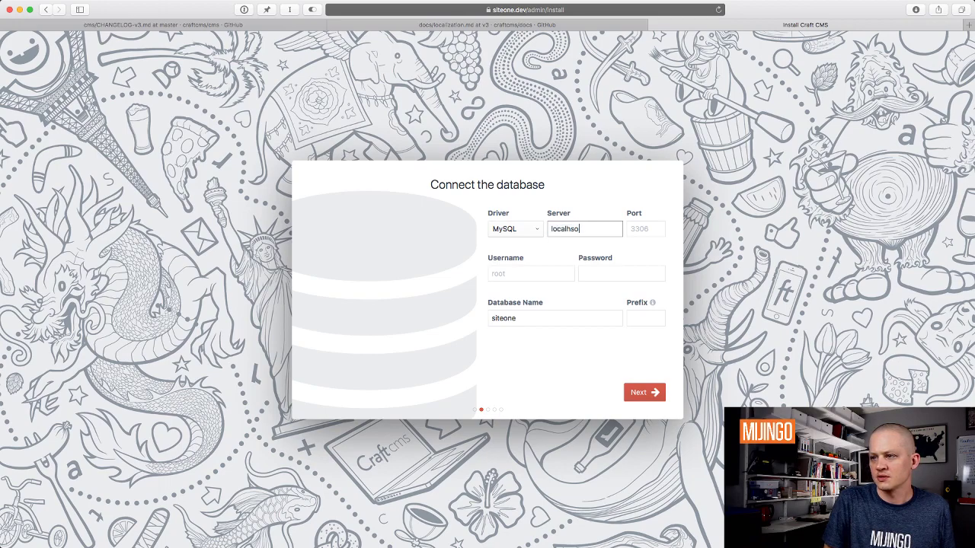
{"action": "key", "text": "Tab"}
{"action": "type", "text": "220"}
{"action": "type", "text": "8"}
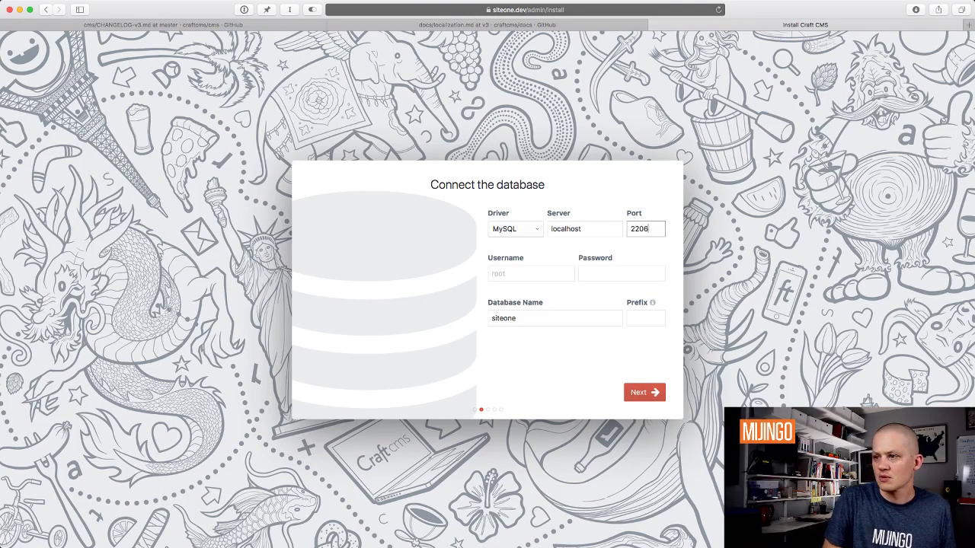
{"action": "key", "text": "BackSpace"}
{"action": "key", "text": "BackSpace"}
{"action": "key", "text": "BackSpace"}
{"action": "key", "text": "BackSpace"}
{"action": "type", "text": "3306"}
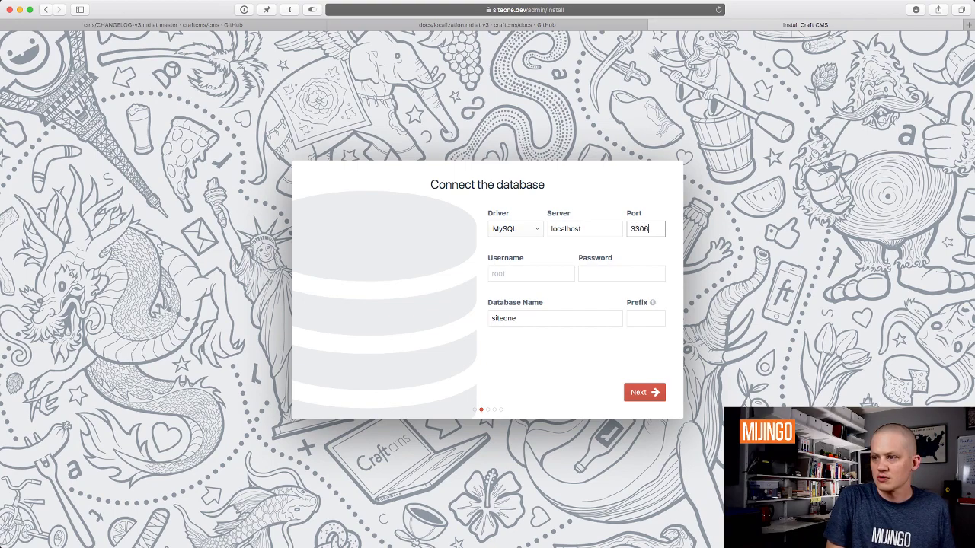
{"action": "key", "text": "Tab"}
{"action": "type", "text": "root"}
{"action": "key", "text": "Tab"}
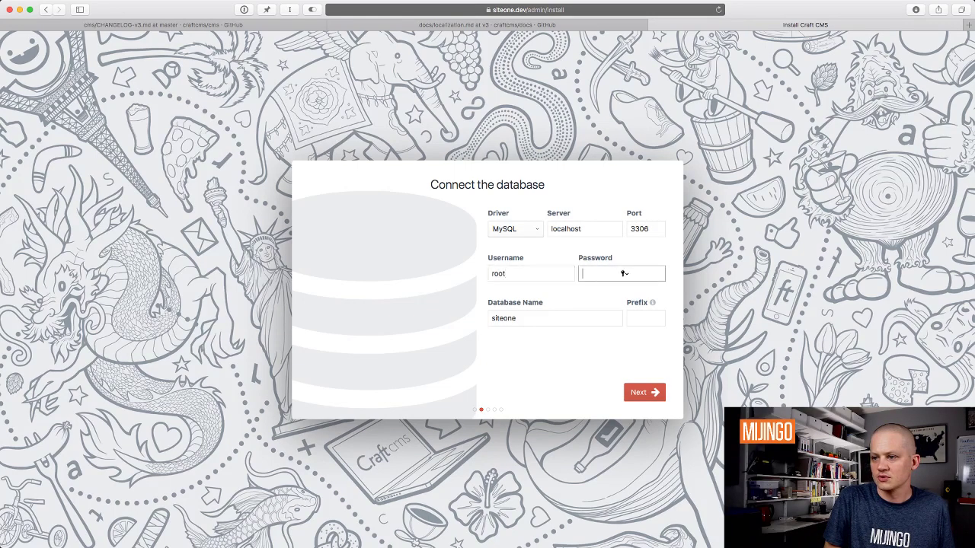
{"action": "key", "text": "Tab"}
{"action": "left_click", "coordinate": [651, 391]}
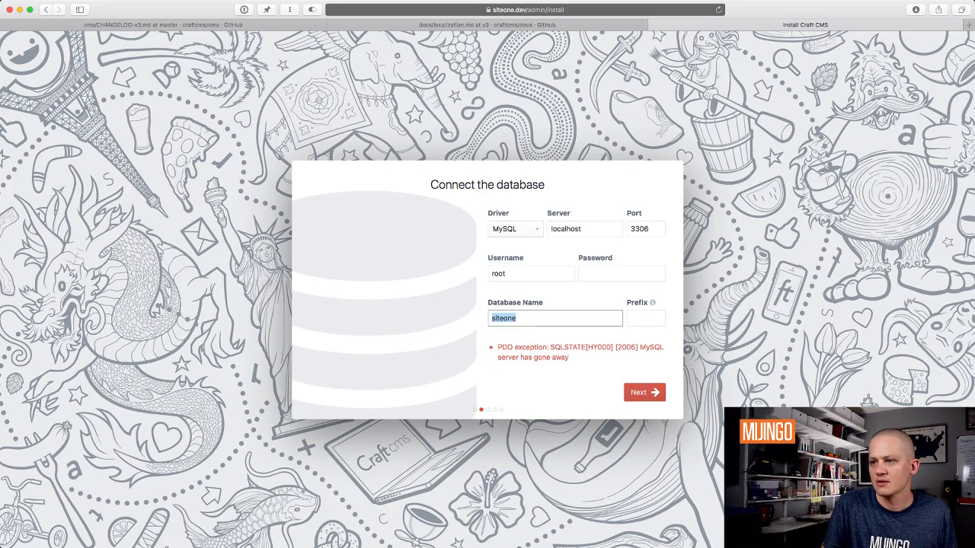
Step: Change the server to 127.0.0.1, resubmit, and reload the install page
{"action": "double_click", "coordinate": [585, 229]}
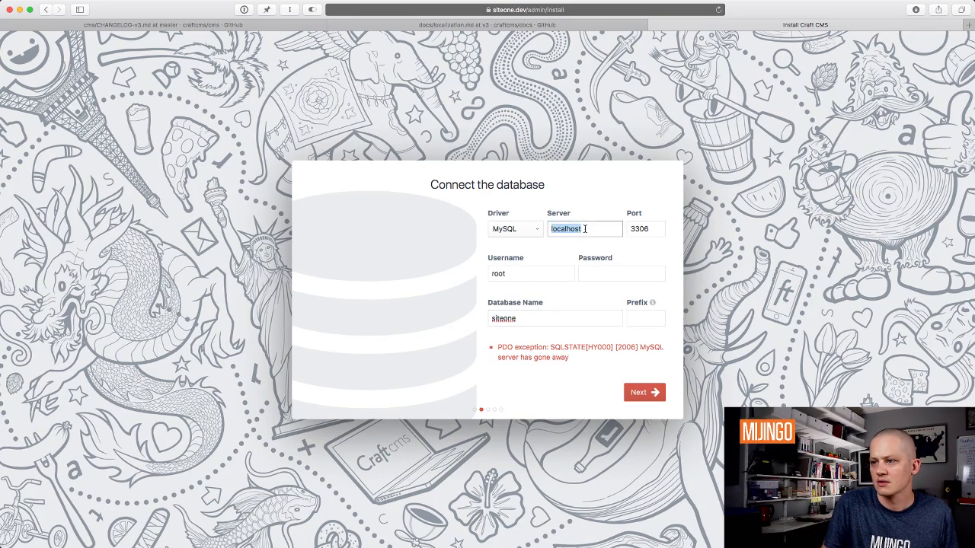
{"action": "type", "text": "127.0.0.1"}
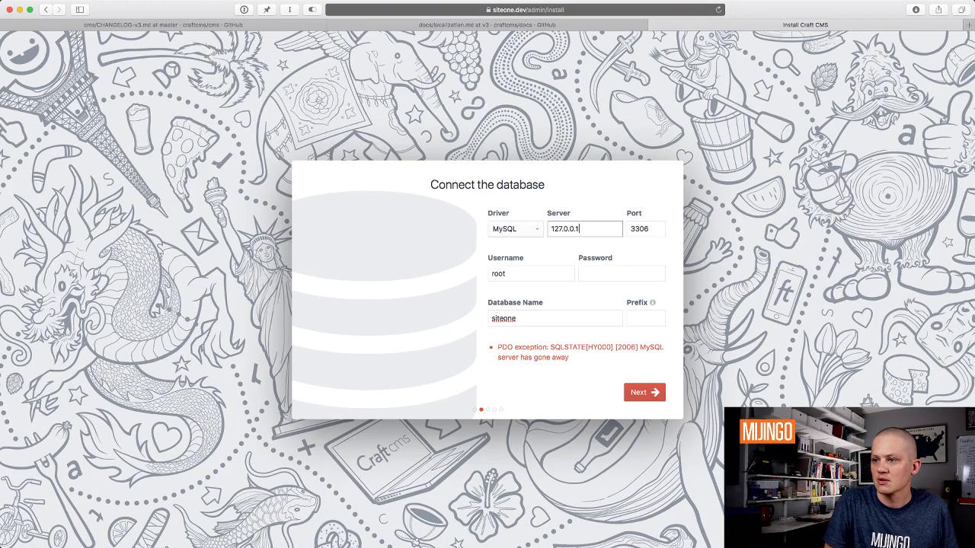
{"action": "key", "text": "Return"}
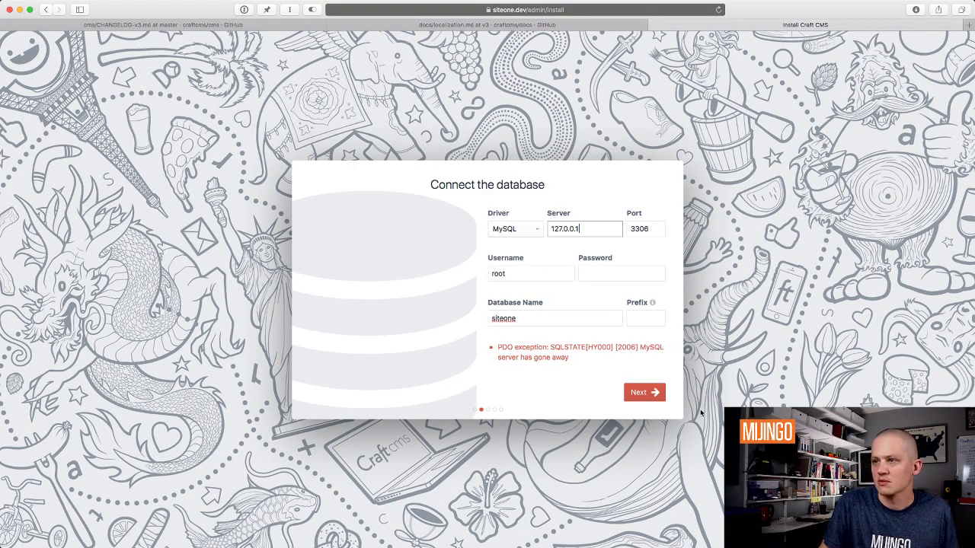
{"action": "left_click", "coordinate": [528, 11]}
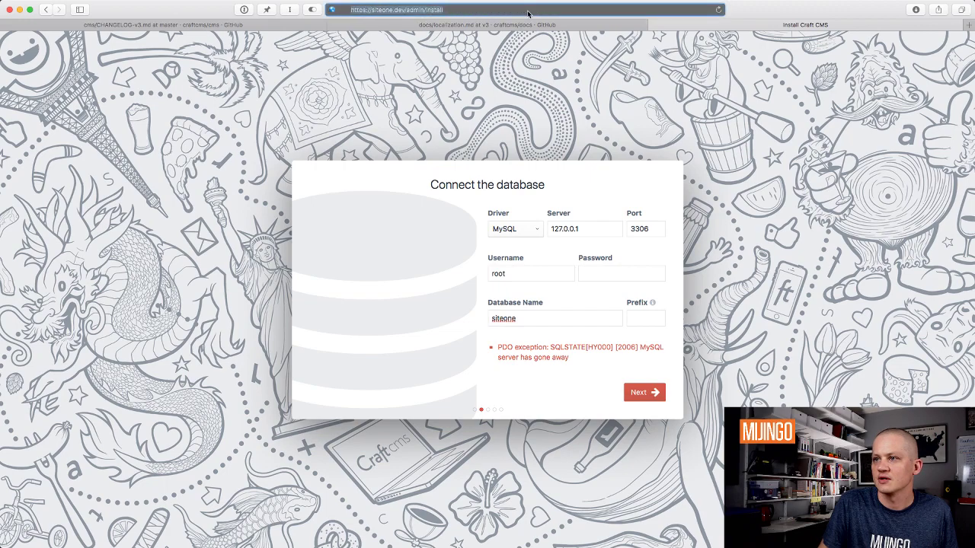
{"action": "key", "text": "Return"}
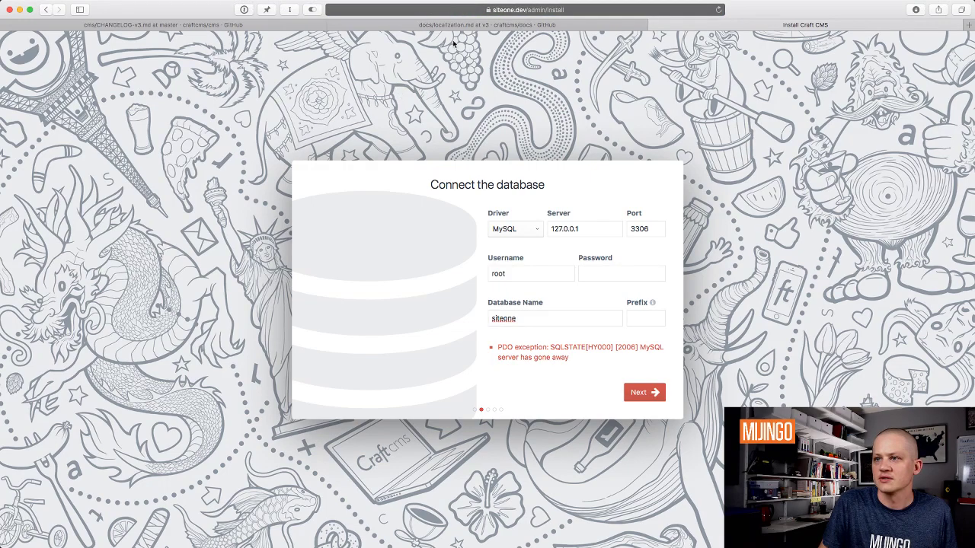
{"action": "key", "text": "super+Tab"}
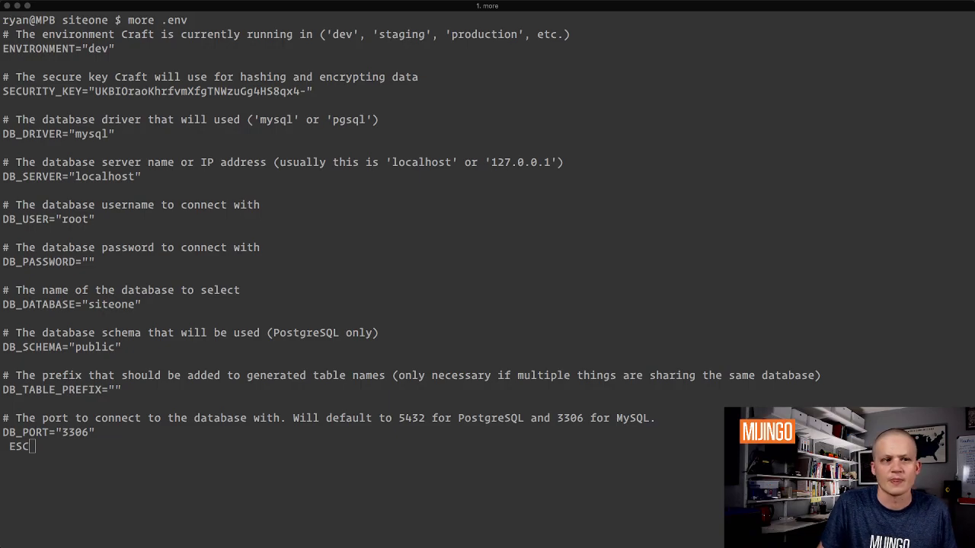
{"action": "key", "text": "super+Tab"}
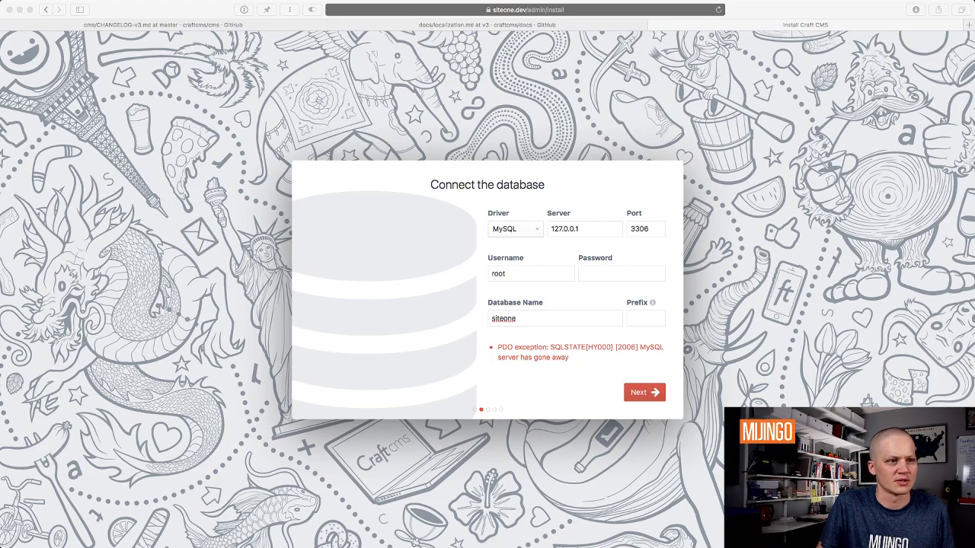
Step: Replace server 127.0.0.1 with localhost in the connection form and resubmit it
{"action": "left_click", "coordinate": [171, 166]}
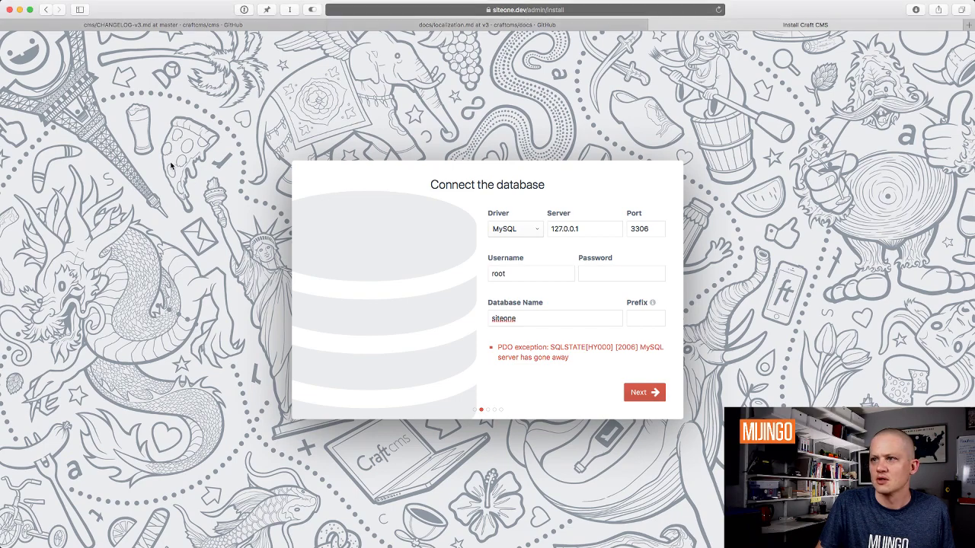
{"action": "key", "text": "super+Tab"}
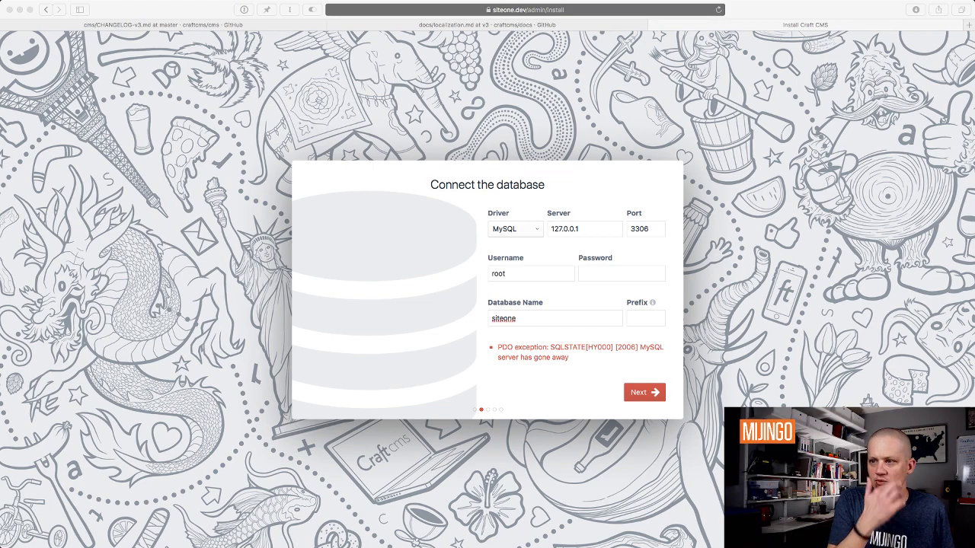
{"action": "left_click", "coordinate": [594, 220]}
{"action": "double_click", "coordinate": [594, 223]}
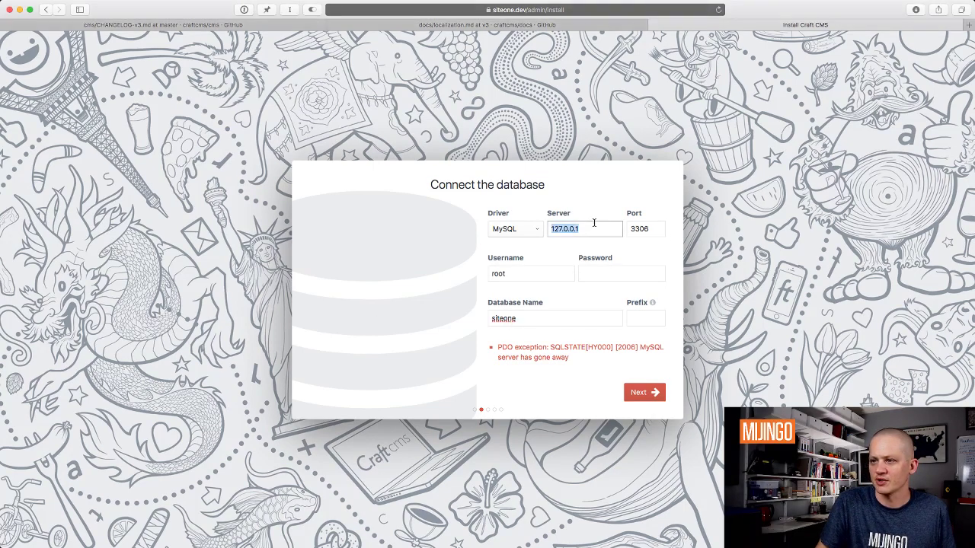
{"action": "type", "text": "local"}
{"action": "key", "text": "Tab"}
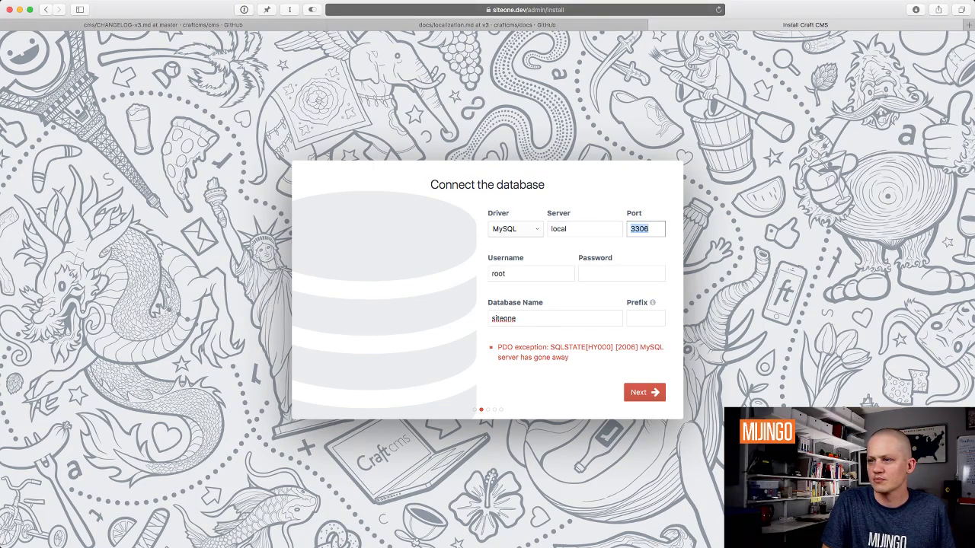
{"action": "left_click", "coordinate": [587, 223]}
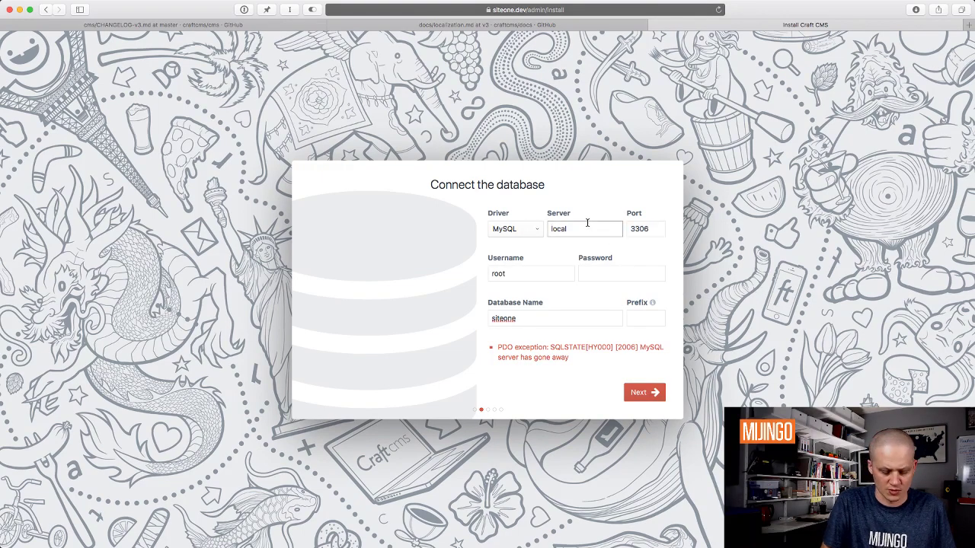
{"action": "type", "text": "host"}
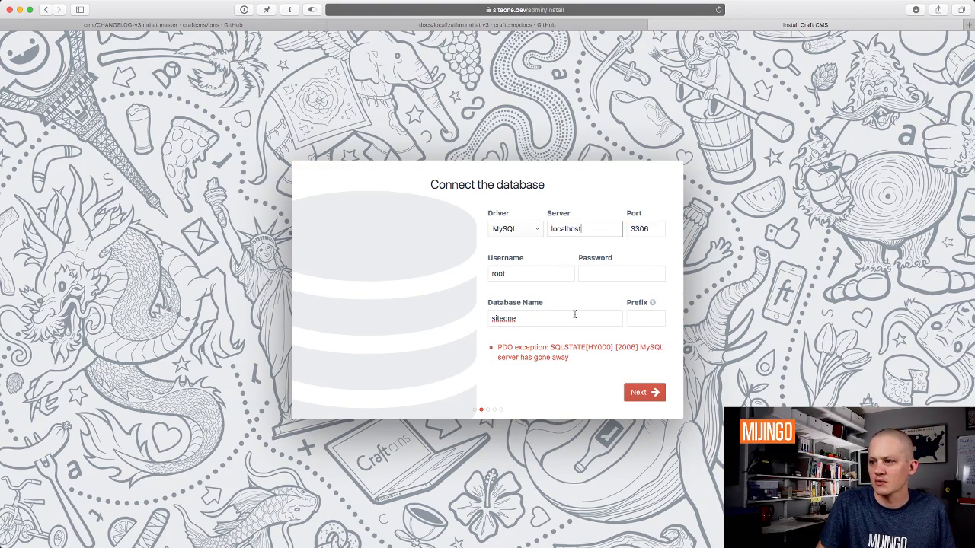
{"action": "key", "text": "Return"}
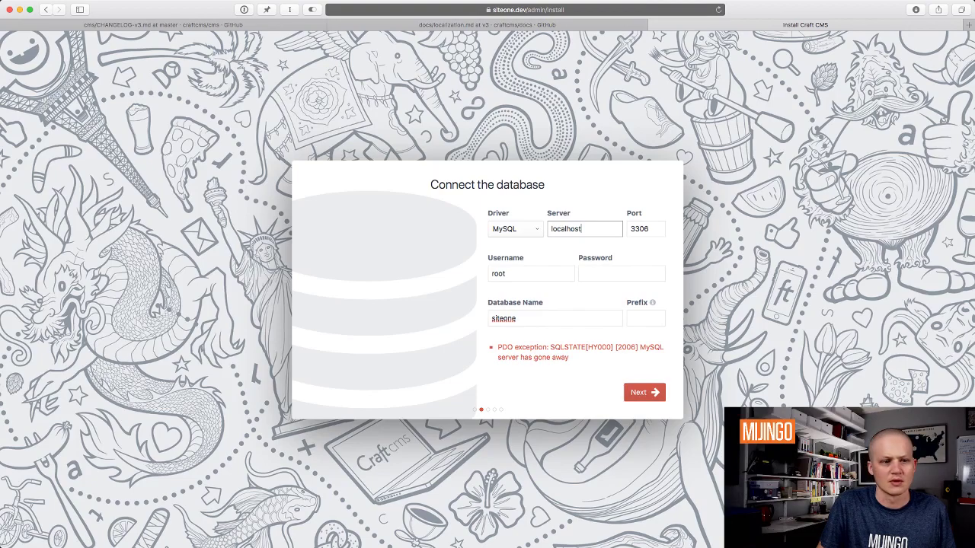
{"action": "key", "text": "super+Tab"}
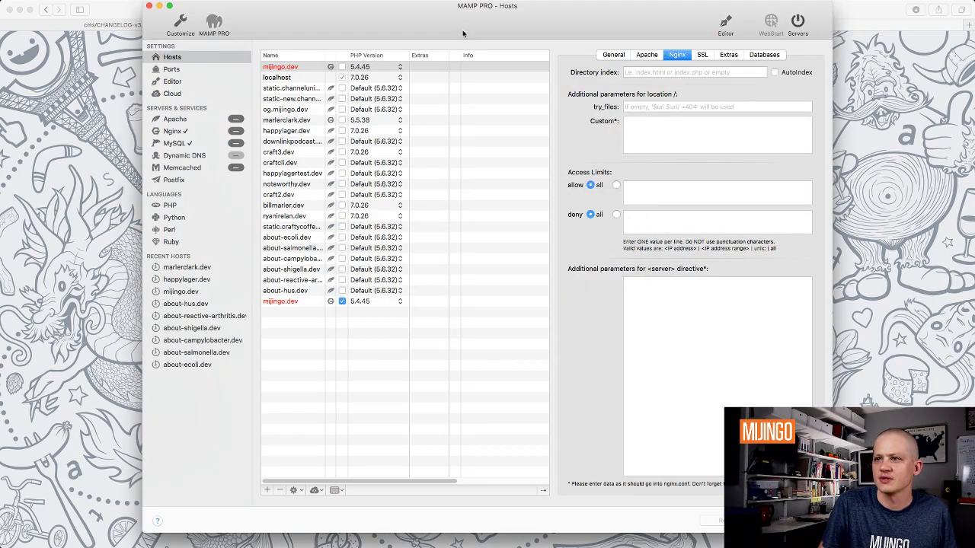
{"action": "key", "text": "super+w"}
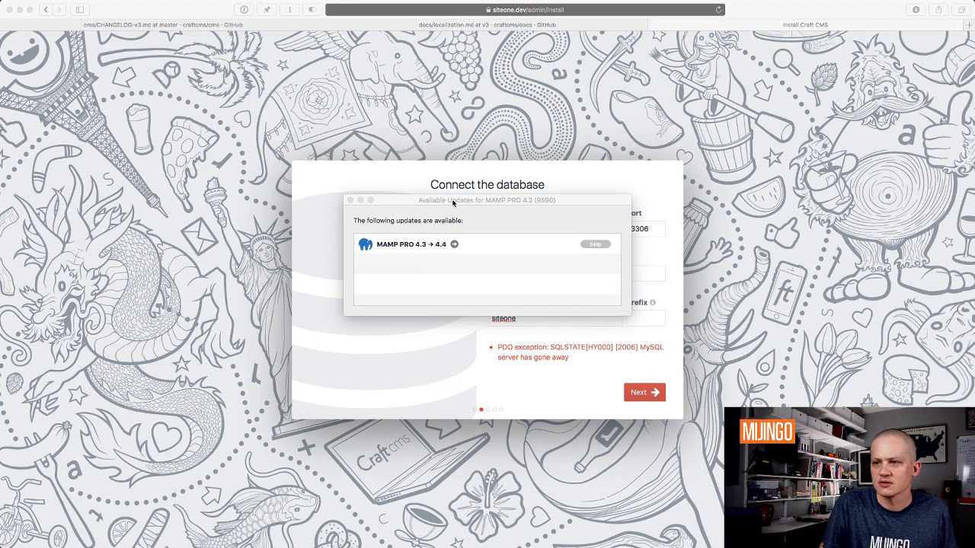
{"action": "left_click", "coordinate": [349, 201]}
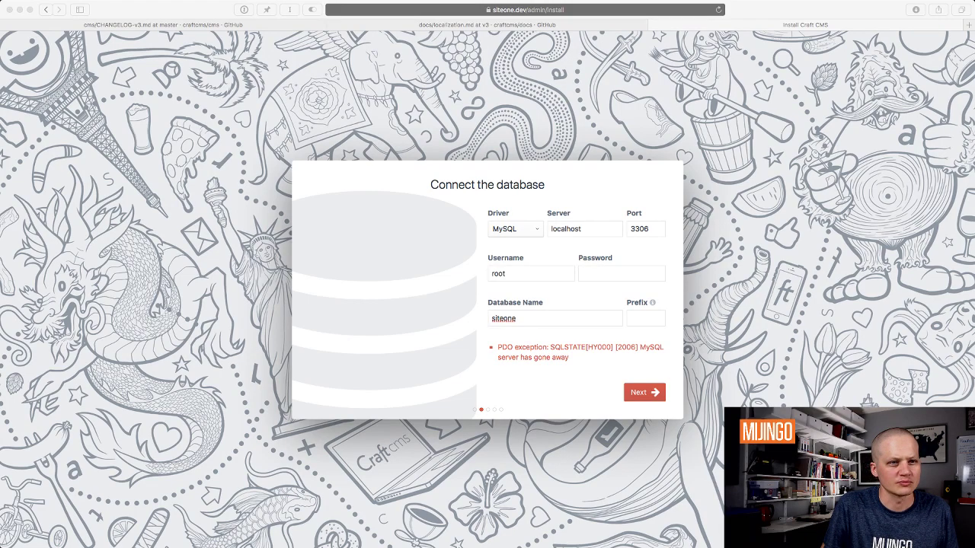
Step: Set the database port to 8889, enter the database password, and resubmit the connection form
{"action": "left_click", "coordinate": [639, 236]}
{"action": "key", "text": "Tab"}
{"action": "type", "text": "889"}
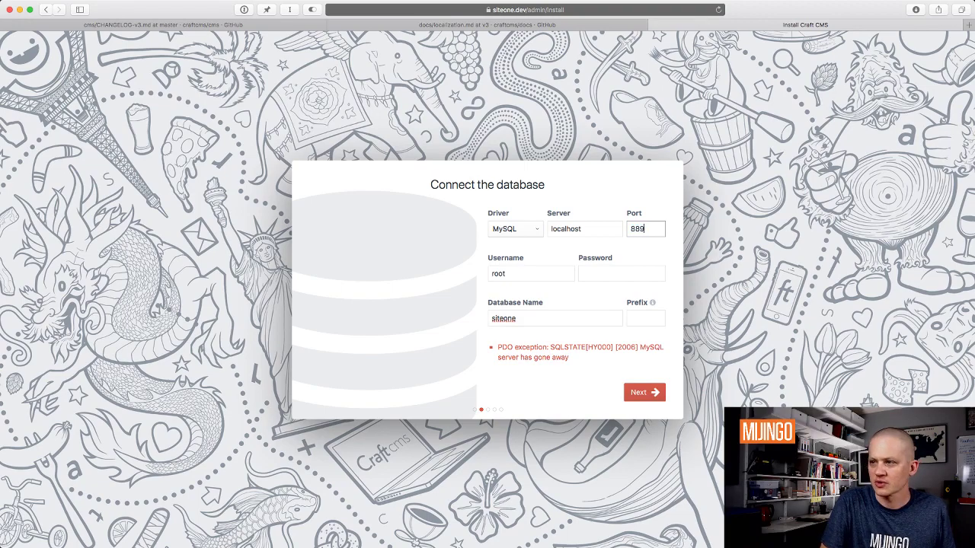
{"action": "key", "text": "BackSpace"}
{"action": "type", "text": "89"}
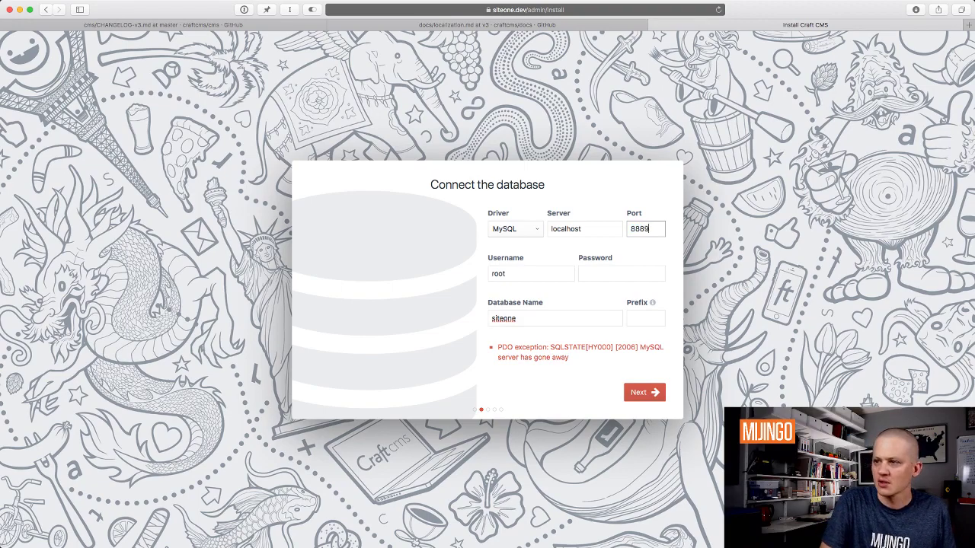
{"action": "key", "text": "Tab"}
{"action": "left_click", "coordinate": [621, 274]}
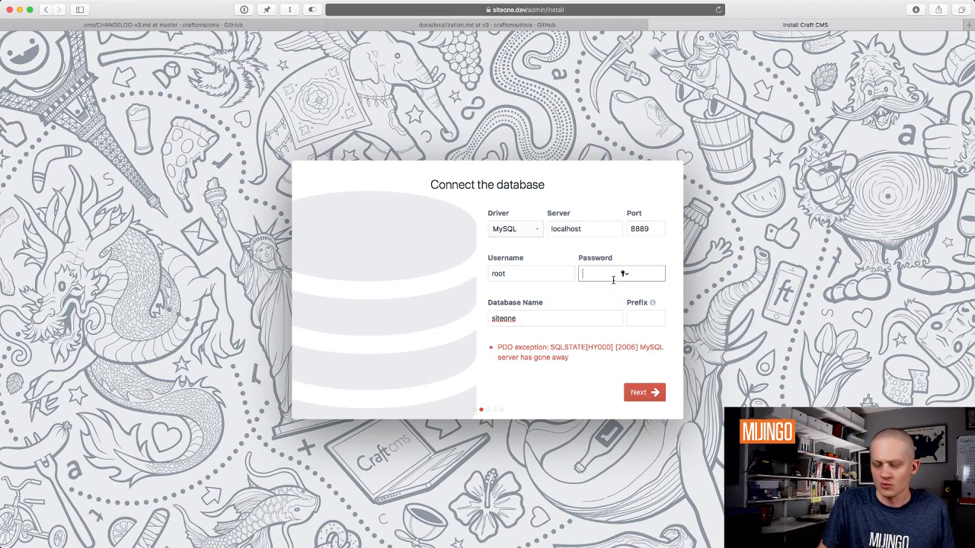
{"action": "type", "text": "root"}
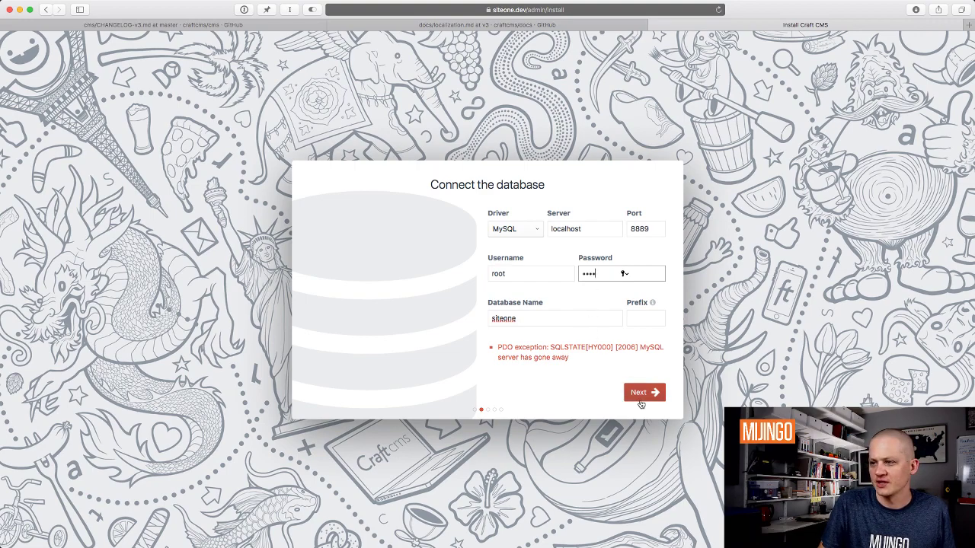
{"action": "left_click", "coordinate": [643, 392]}
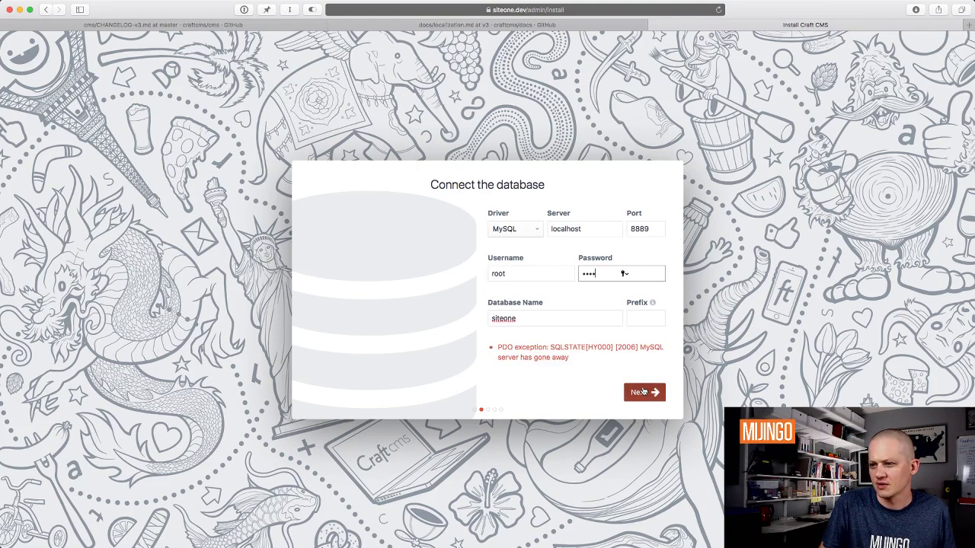
{"action": "left_click", "coordinate": [552, 319]}
{"action": "left_click", "coordinate": [520, 84]}
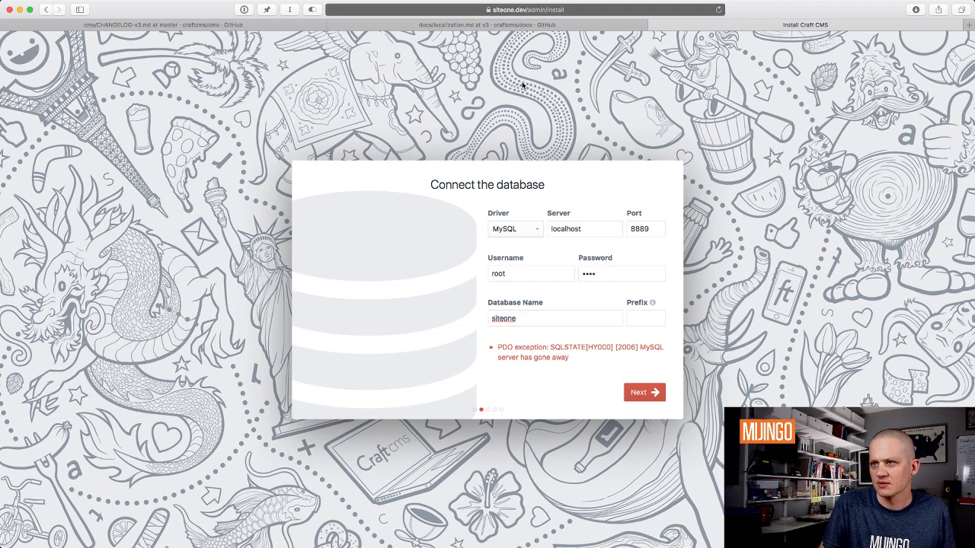
Step: Close the Install Craft CMS tab and confirm discarding its entries
{"action": "left_click", "coordinate": [655, 28]}
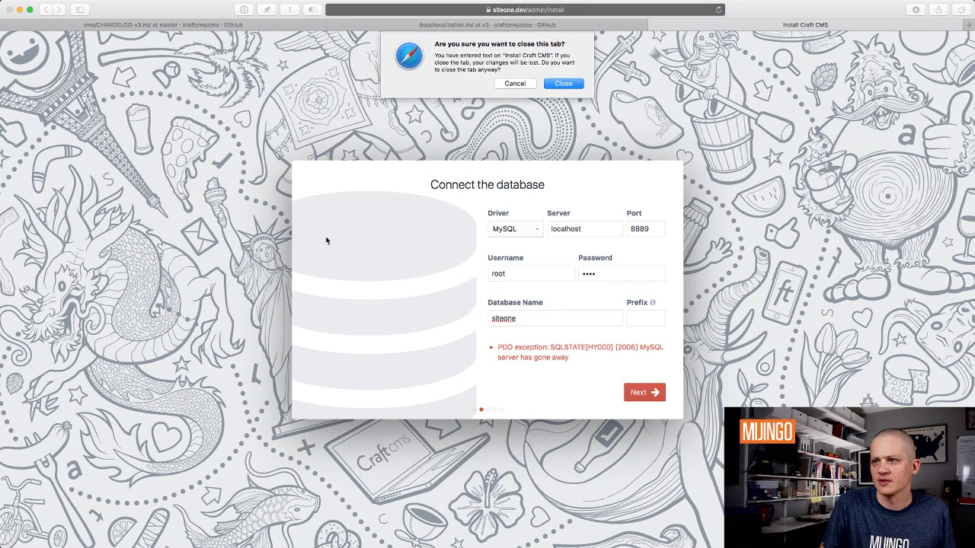
{"action": "left_click", "coordinate": [577, 85]}
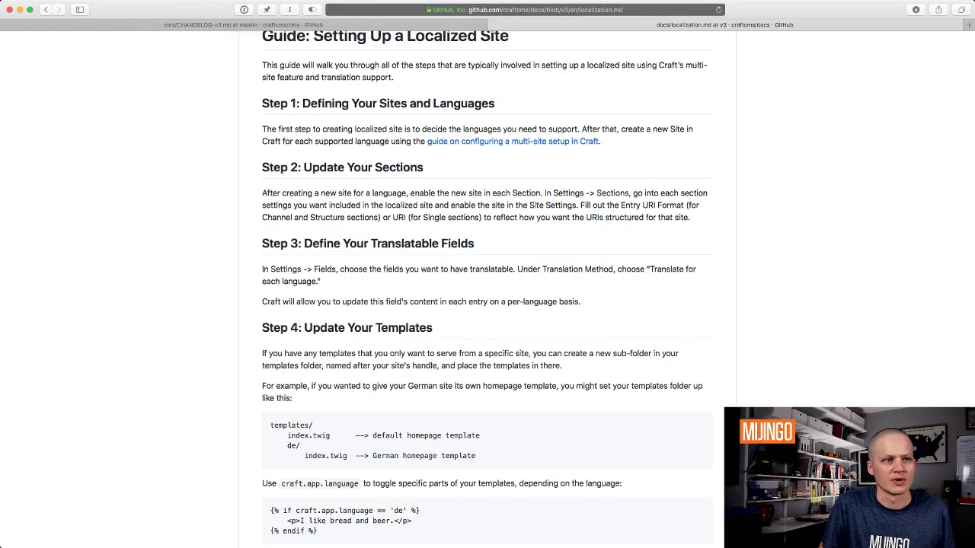